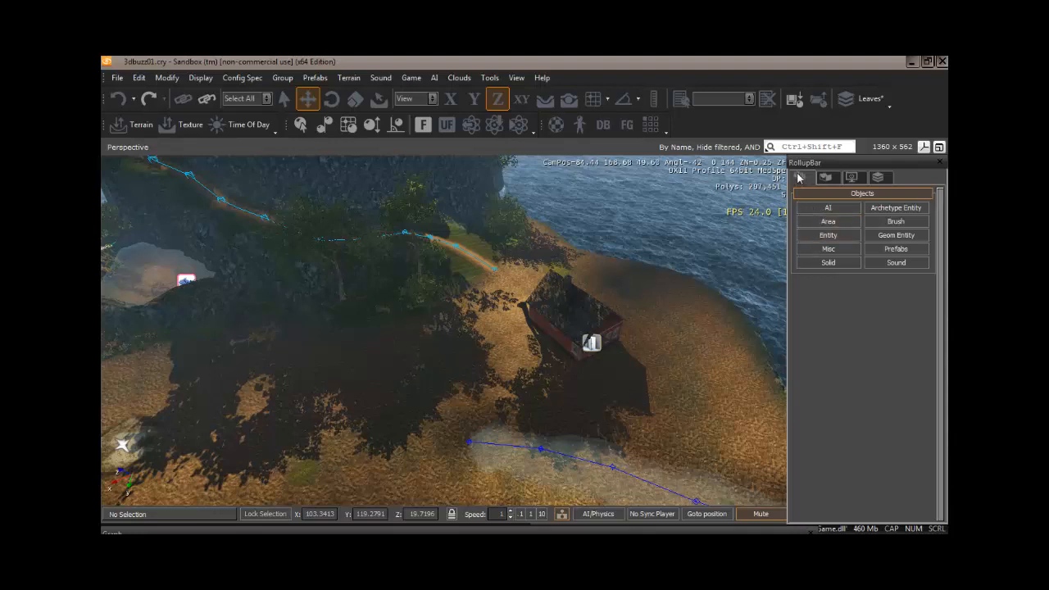
# Draw a seven-point AI NavigationArea around the house on the shore, with its points following the terrain
pyautogui.click(828, 209)
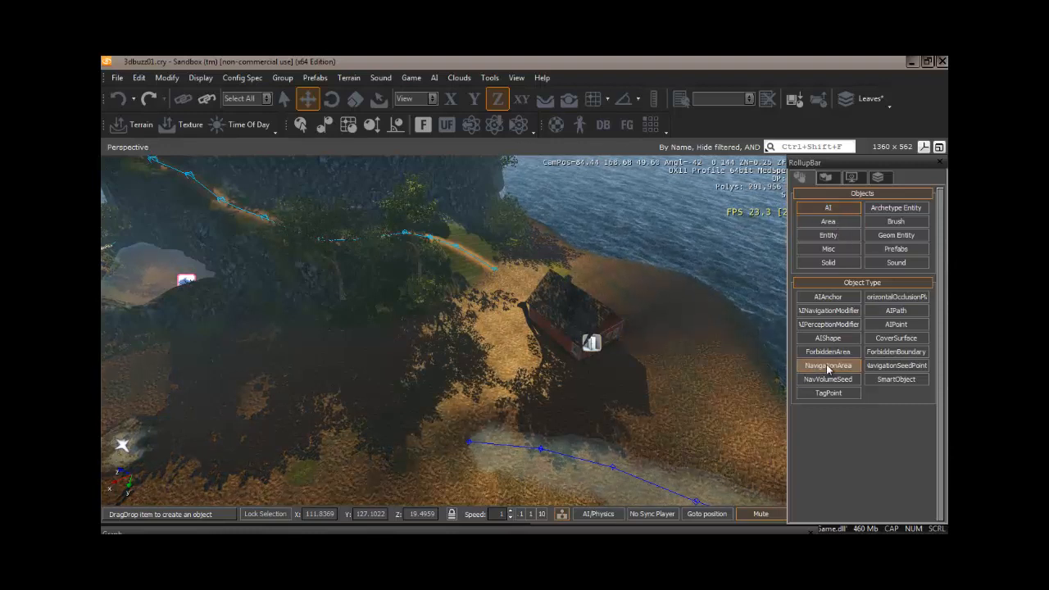
pyautogui.click(546, 100)
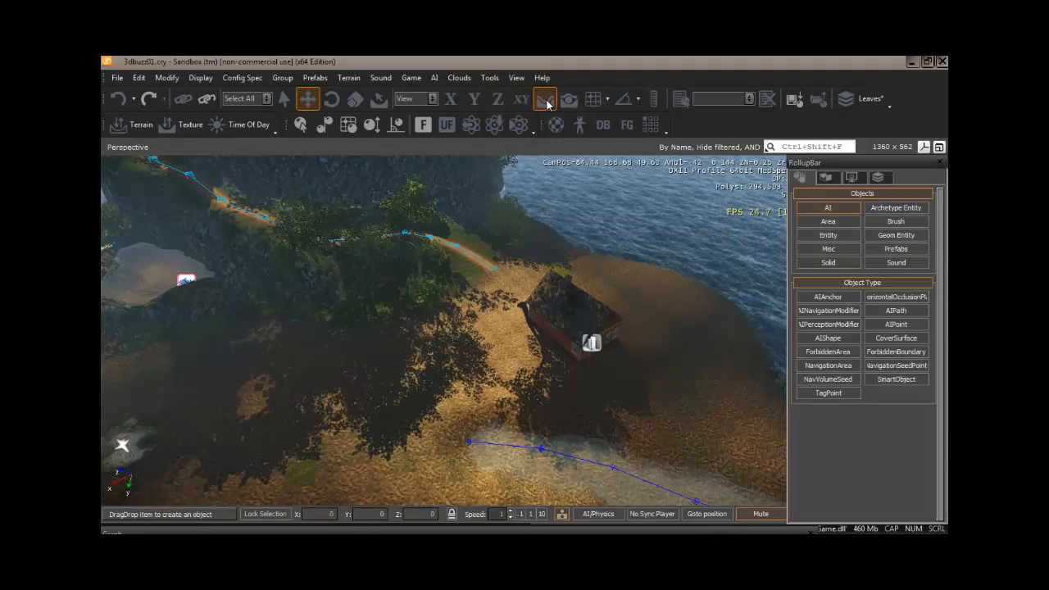
pyautogui.click(830, 366)
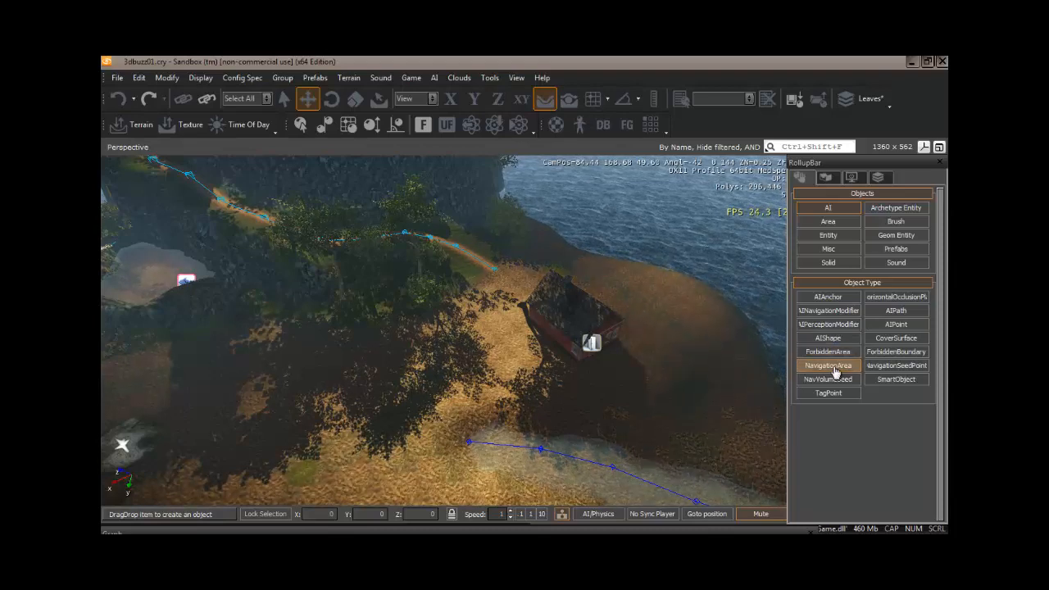
pyautogui.click(617, 286)
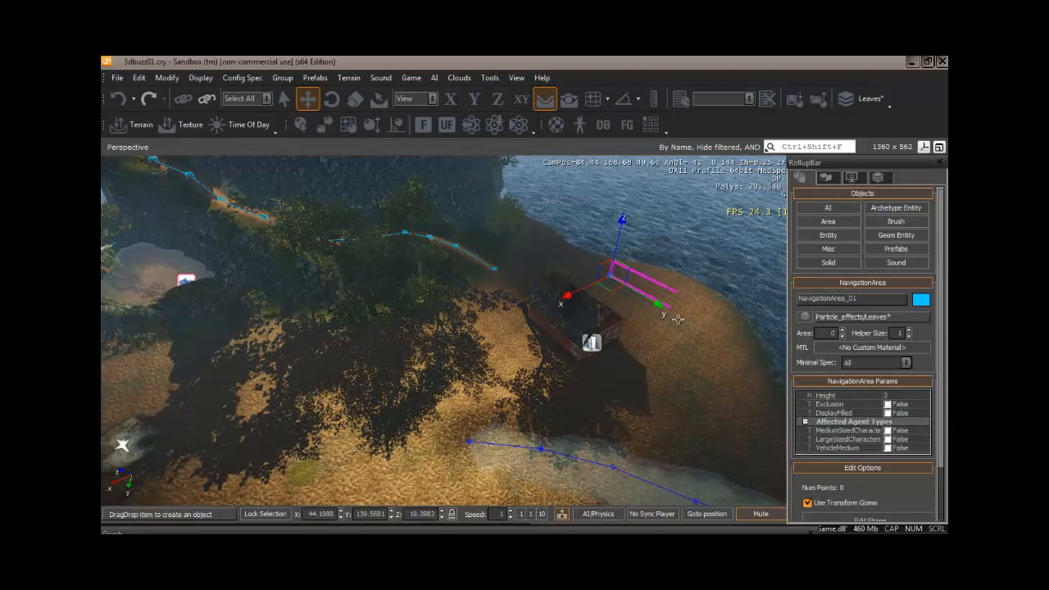
pyautogui.click(722, 349)
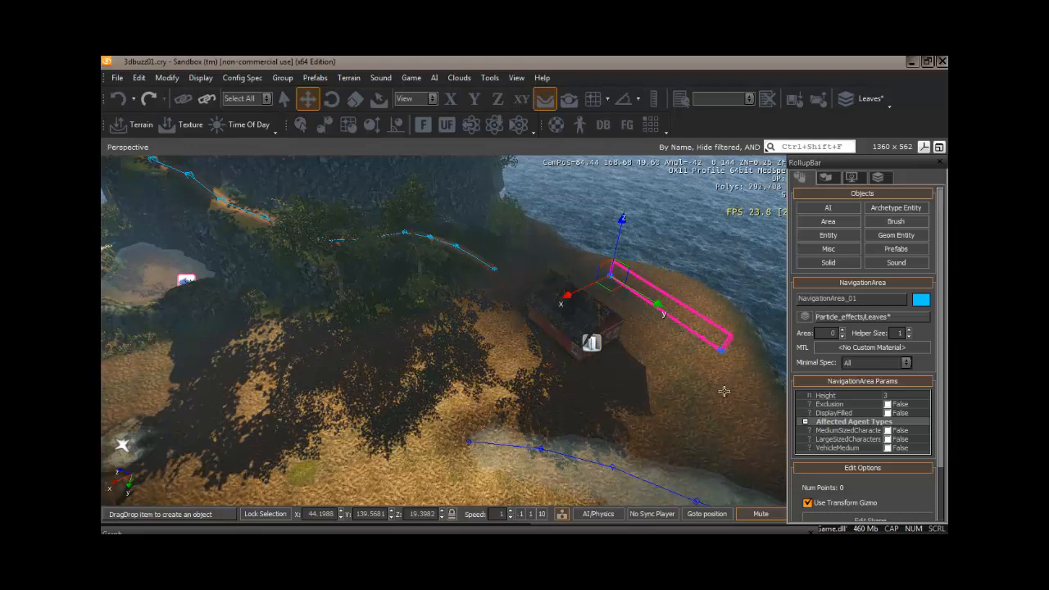
pyautogui.click(703, 447)
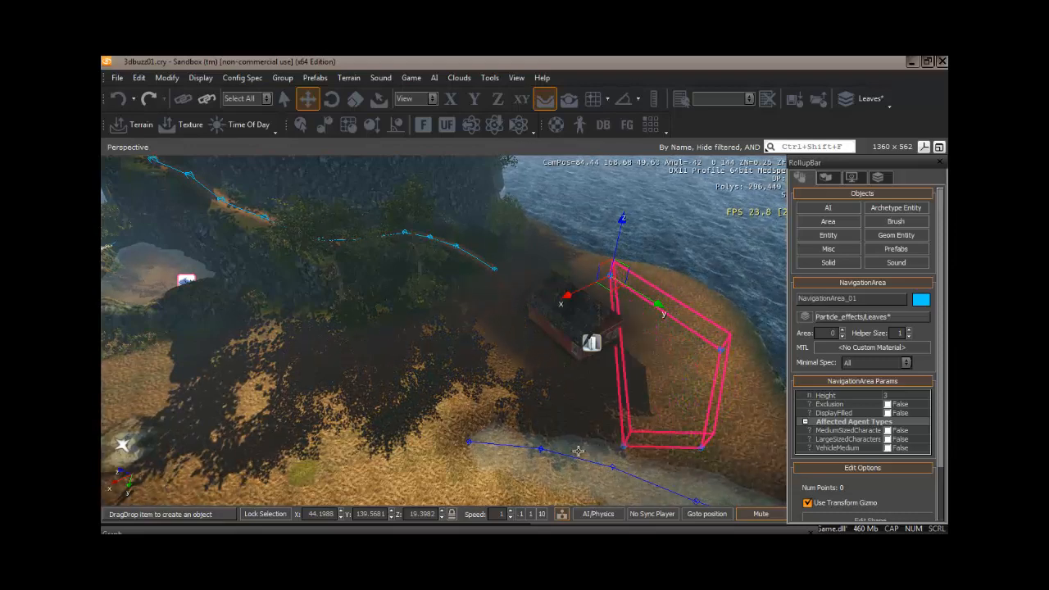
pyautogui.click(528, 450)
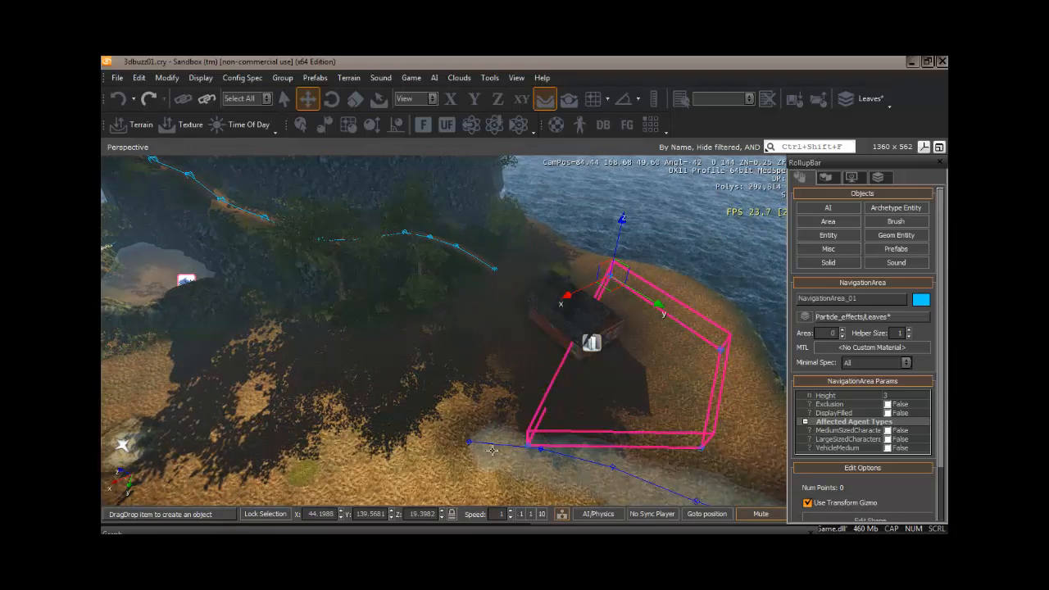
pyautogui.click(380, 400)
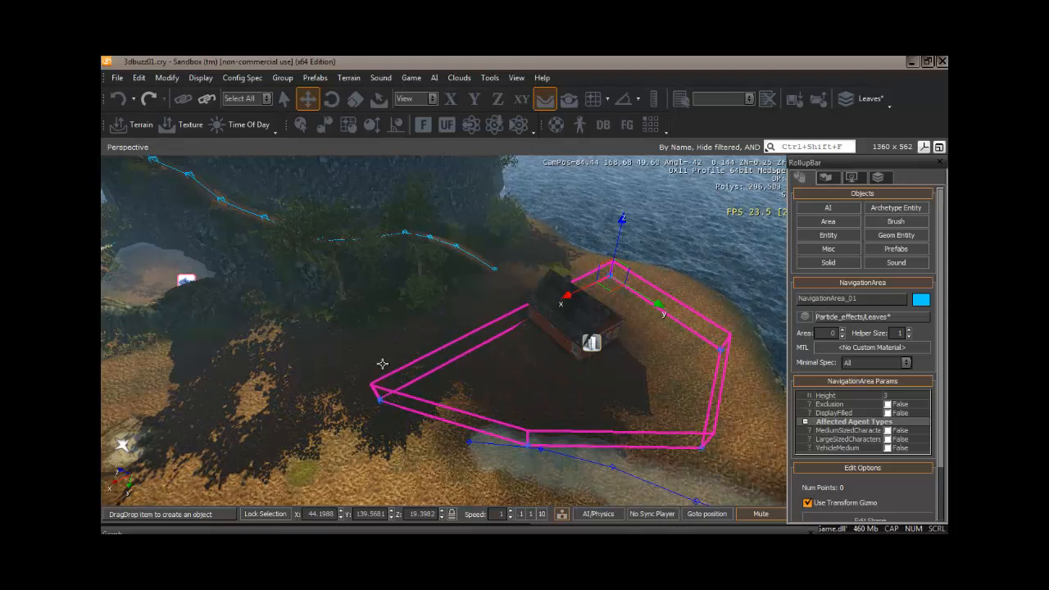
pyautogui.click(407, 314)
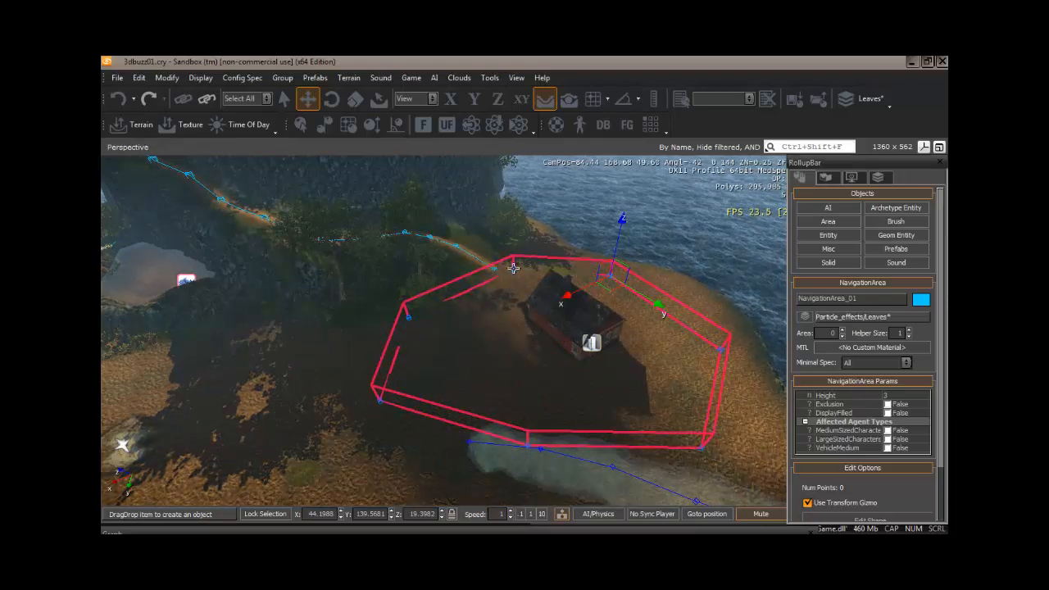
pyautogui.doubleClick(514, 267)
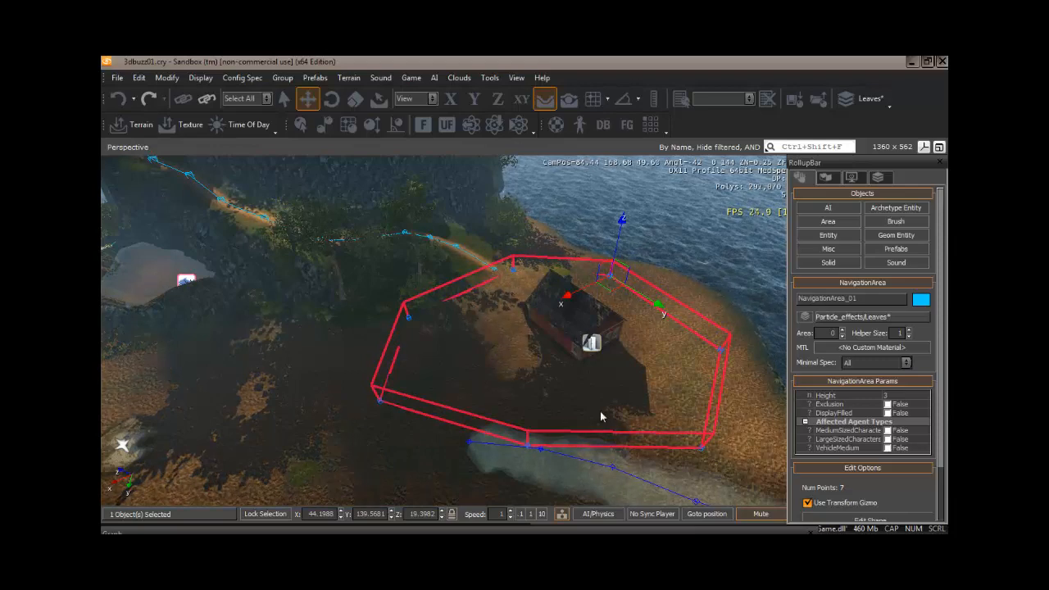
# Enable DisplayFilled and MediumSizedCharacters for the navigation area, and lower it slightly to a Z of about 18.37
pyautogui.scroll(-2, 901, 350)
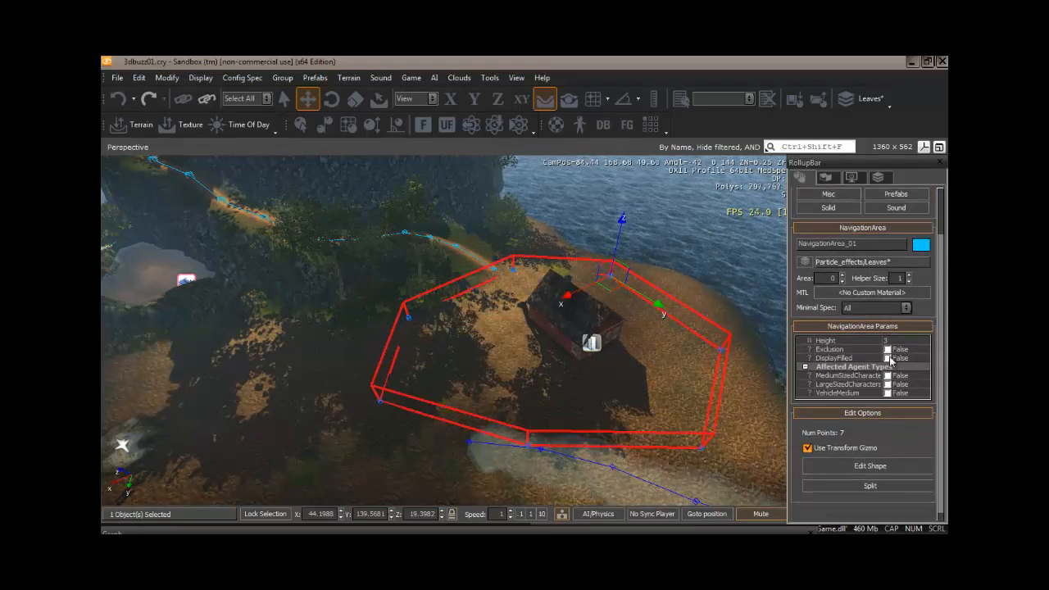
pyautogui.click(888, 358)
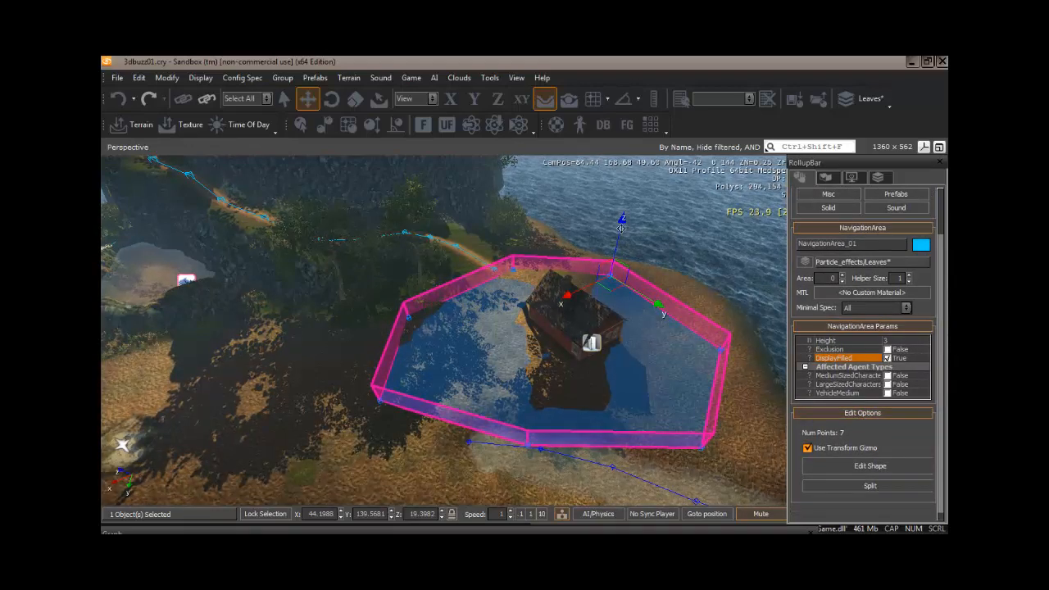
pyautogui.moveTo(623, 221); pyautogui.dragTo(655, 250)
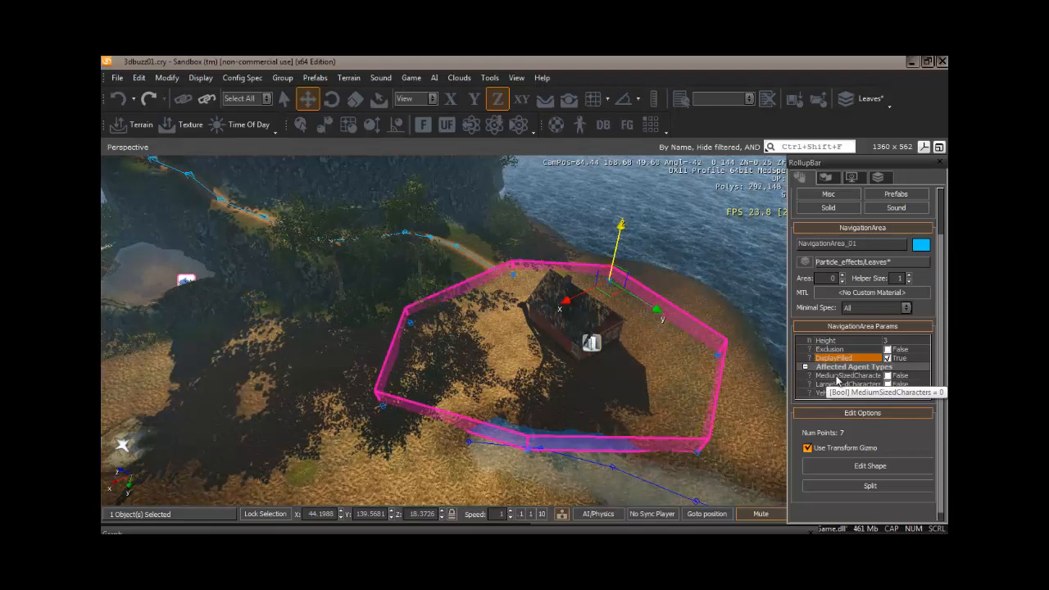
pyautogui.click(888, 375)
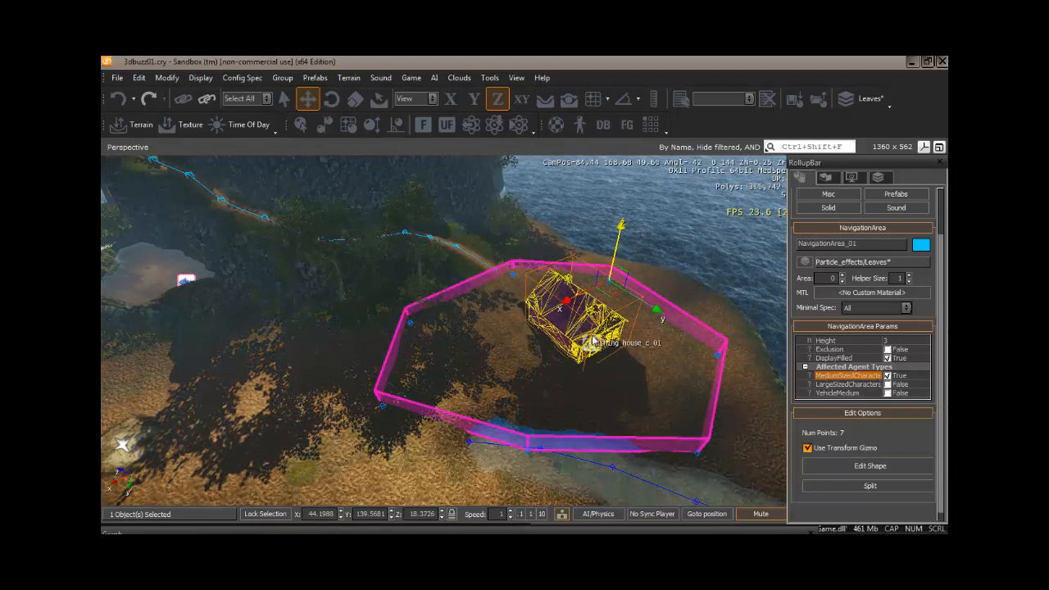
# Draw a four-point AI ForbiddenArea around the corners of the house, inside the navigation area
pyautogui.scroll(3, 943, 358)
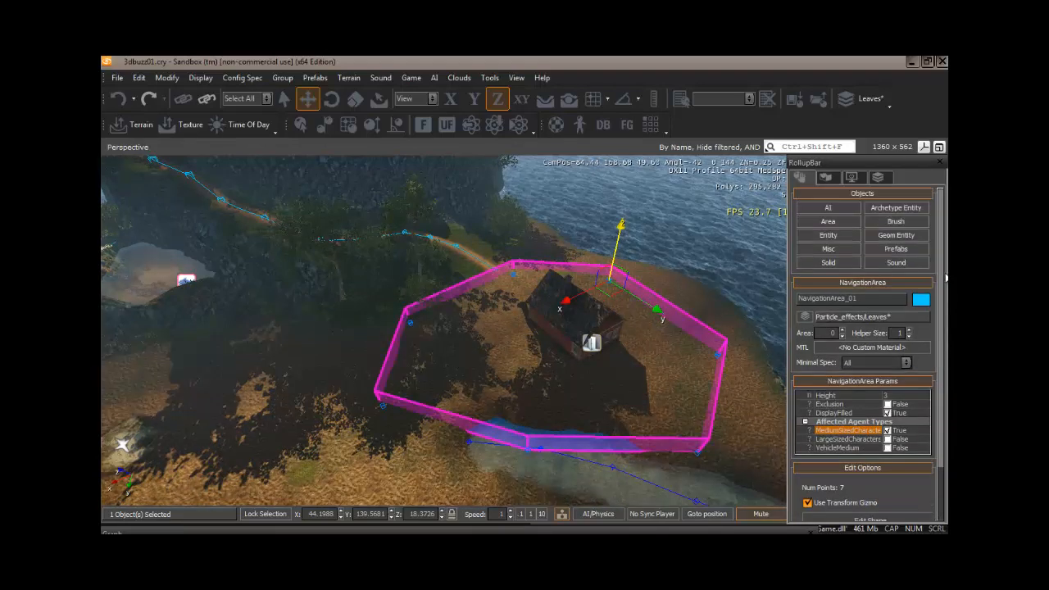
pyautogui.click(830, 210)
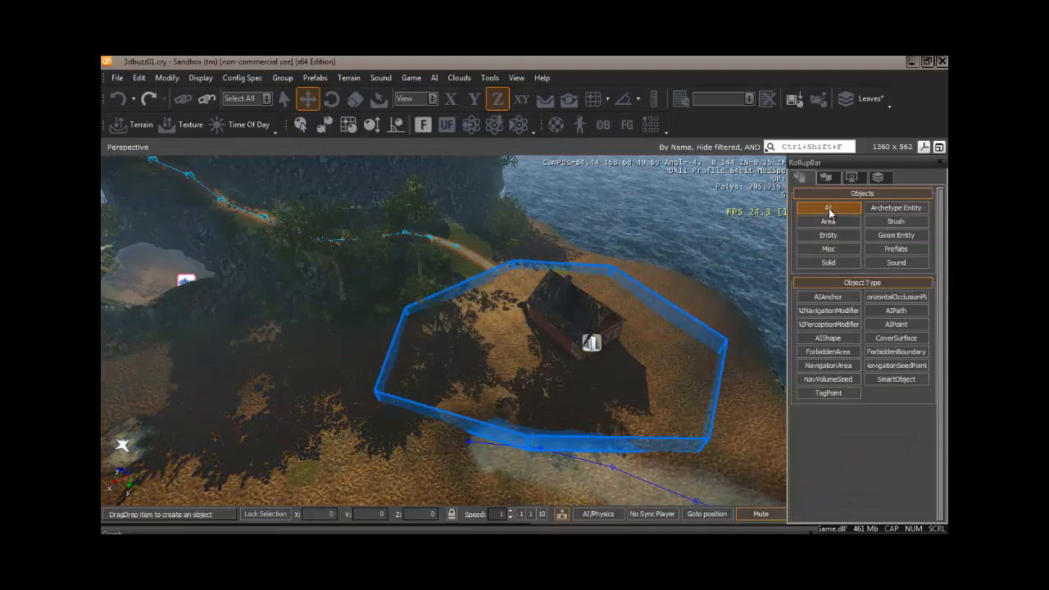
pyautogui.click(828, 352)
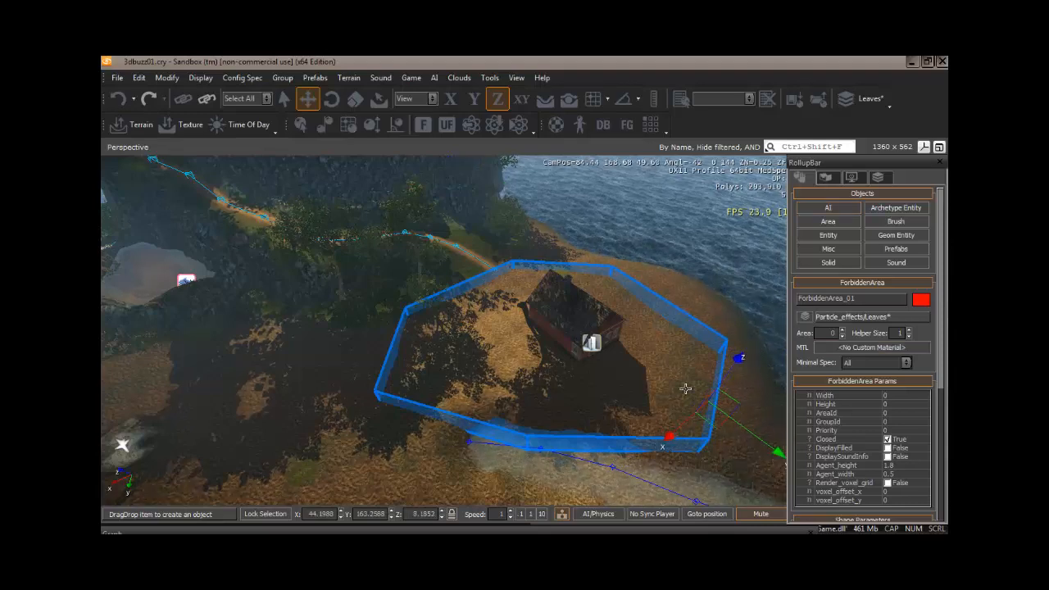
pyautogui.moveTo(676, 382); pyautogui.dragTo(663, 375, button='right')
pyautogui.press('w')
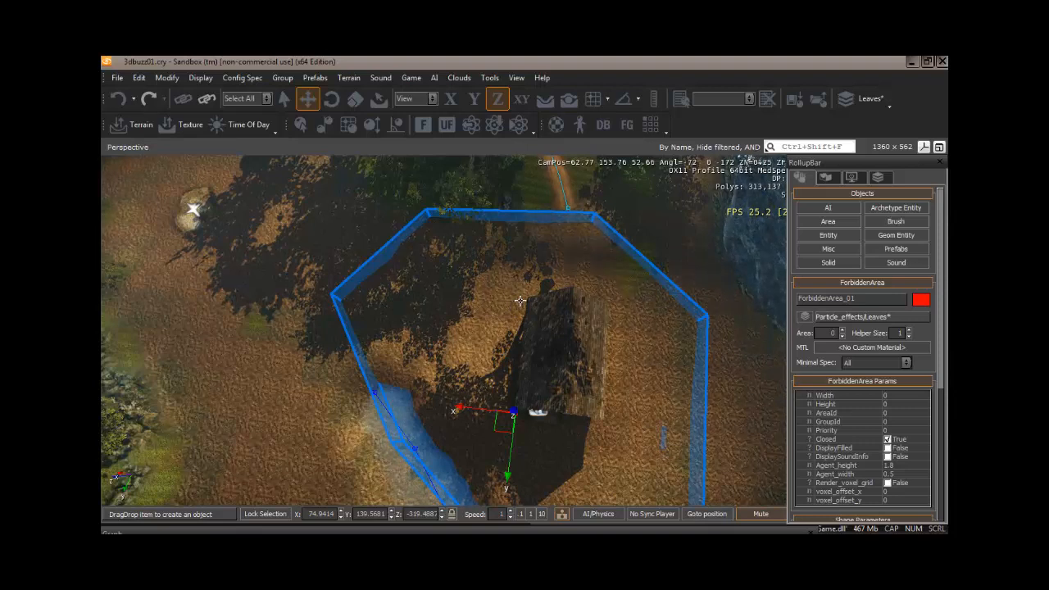
pyautogui.click(591, 298)
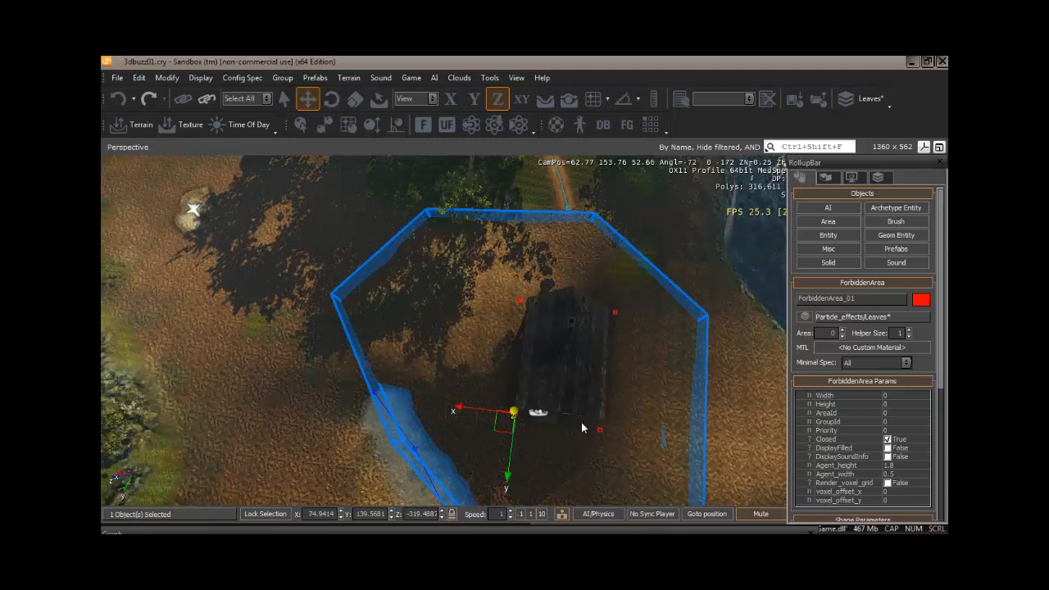
# Set the forbidden area's height to 3 and enable DisplayFilled for it
pyautogui.click(893, 404)
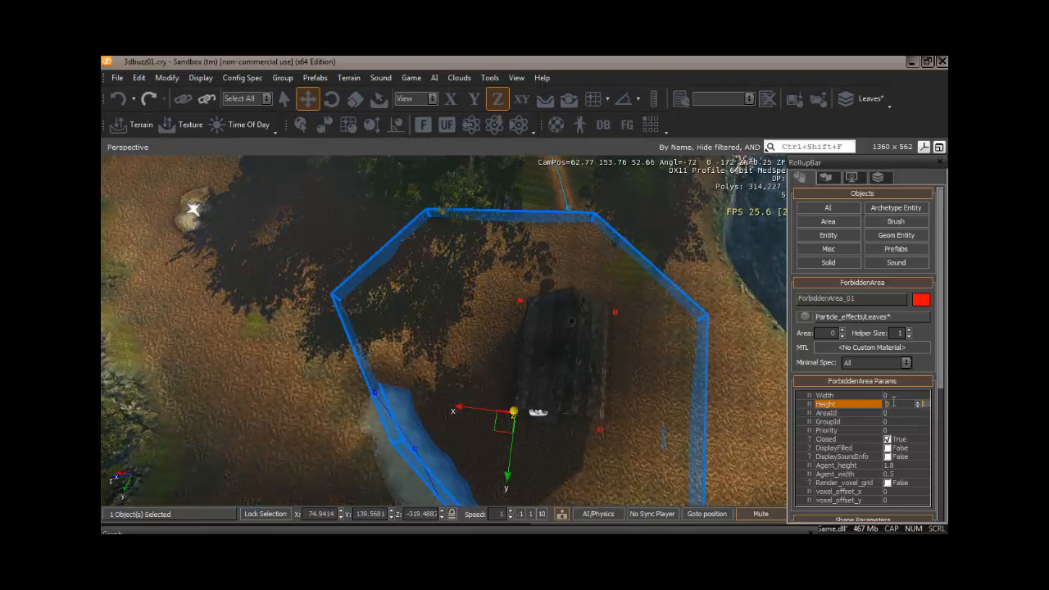
pyautogui.scroll(-2, 902, 377)
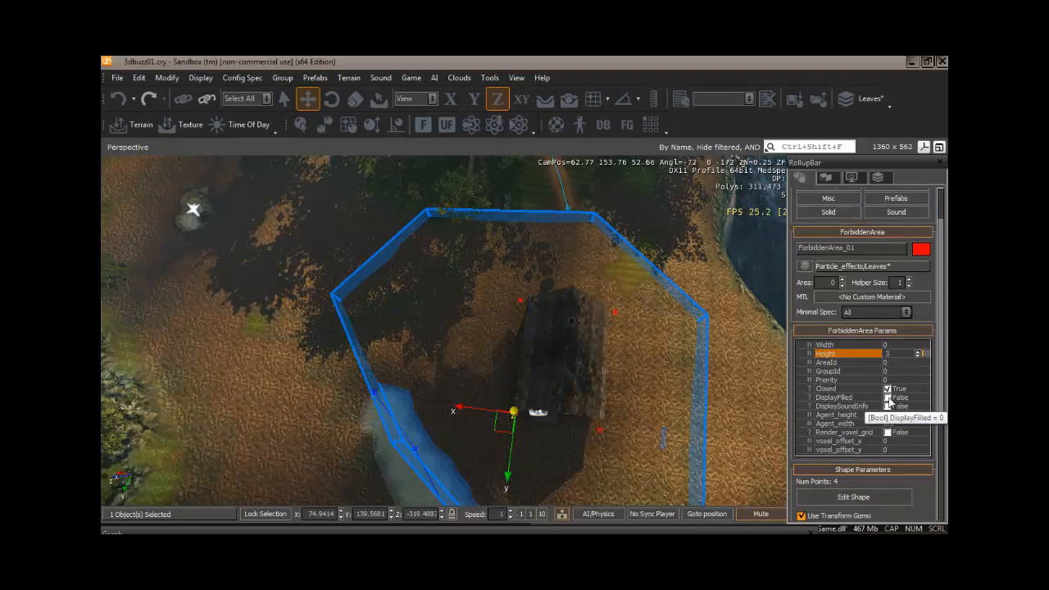
pyautogui.click(887, 397)
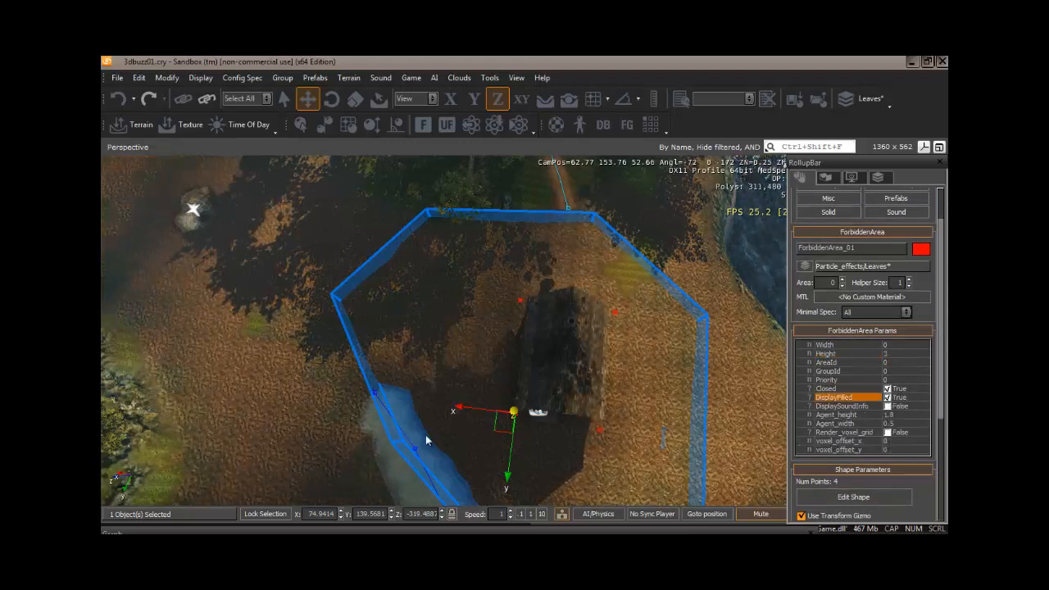
pyautogui.moveTo(425, 435)
pyautogui.mouseDown(button='right')
pyautogui.moveTo(491, 440)
pyautogui.moveTo(439, 440)
pyautogui.mouseUp(button='right')
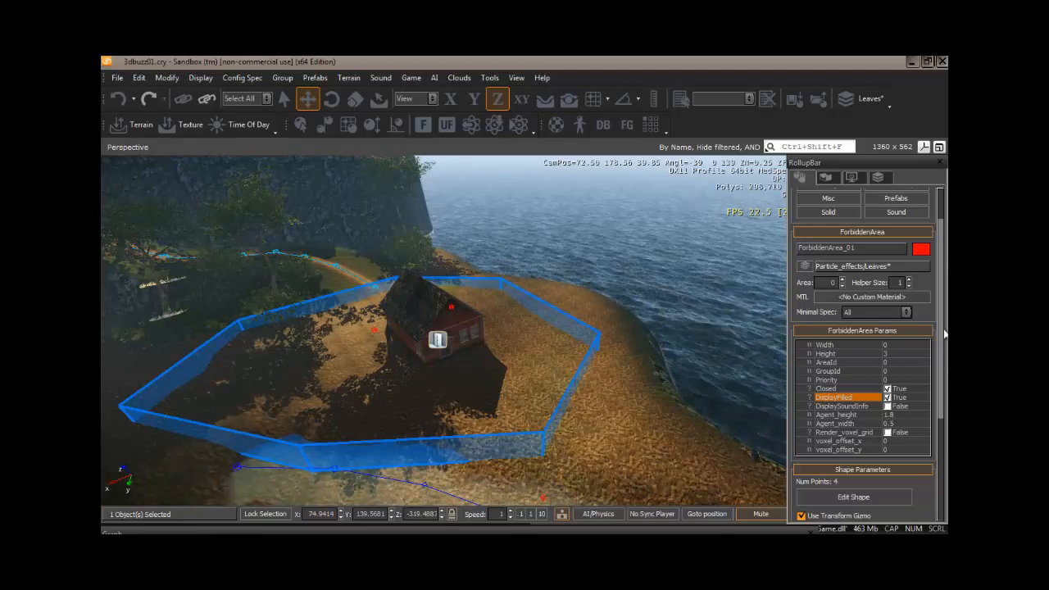
# Place a Grunt AI entity on the terrain beside the house, inside the navigation area
pyautogui.moveTo(943, 336); pyautogui.dragTo(942, 287)
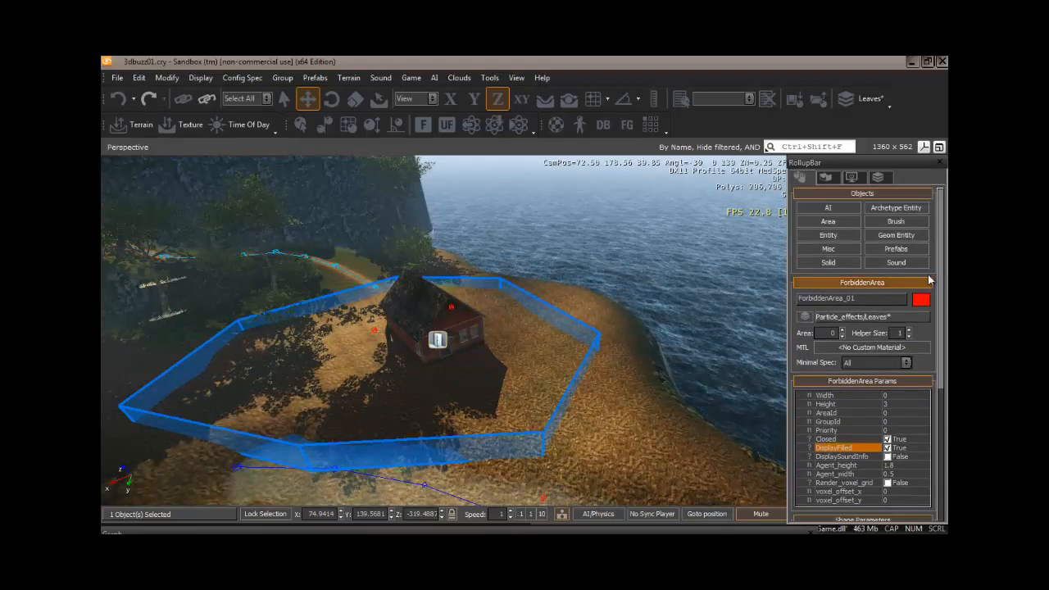
pyautogui.click(828, 236)
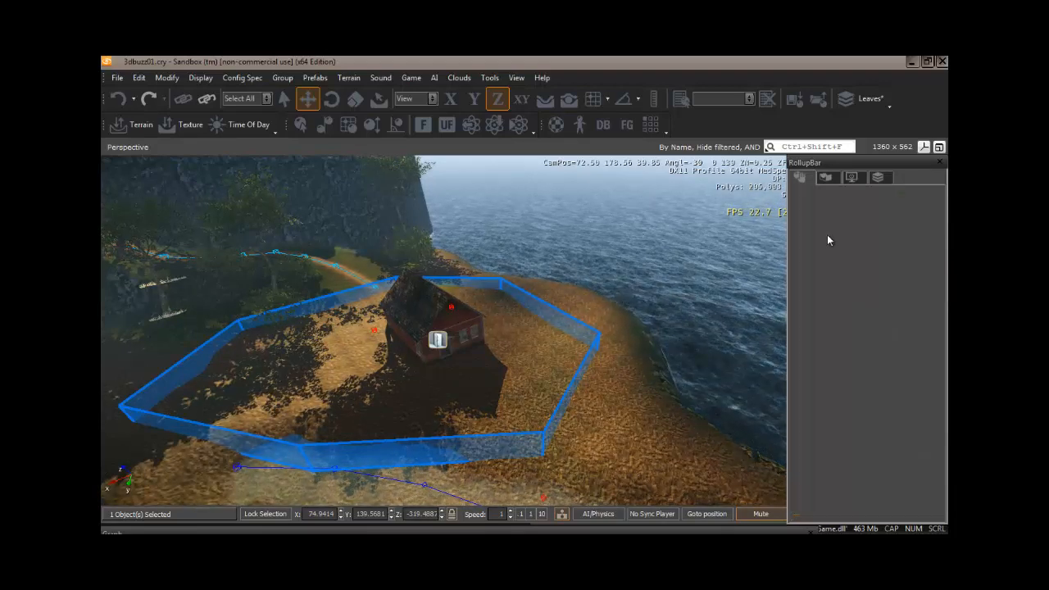
pyautogui.click(823, 298)
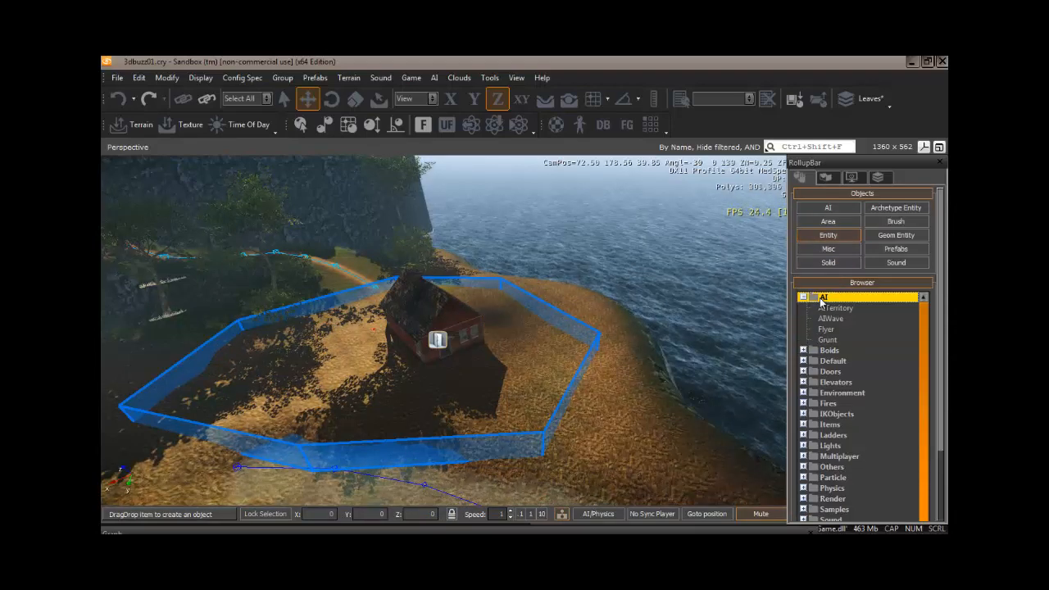
pyautogui.click(826, 339)
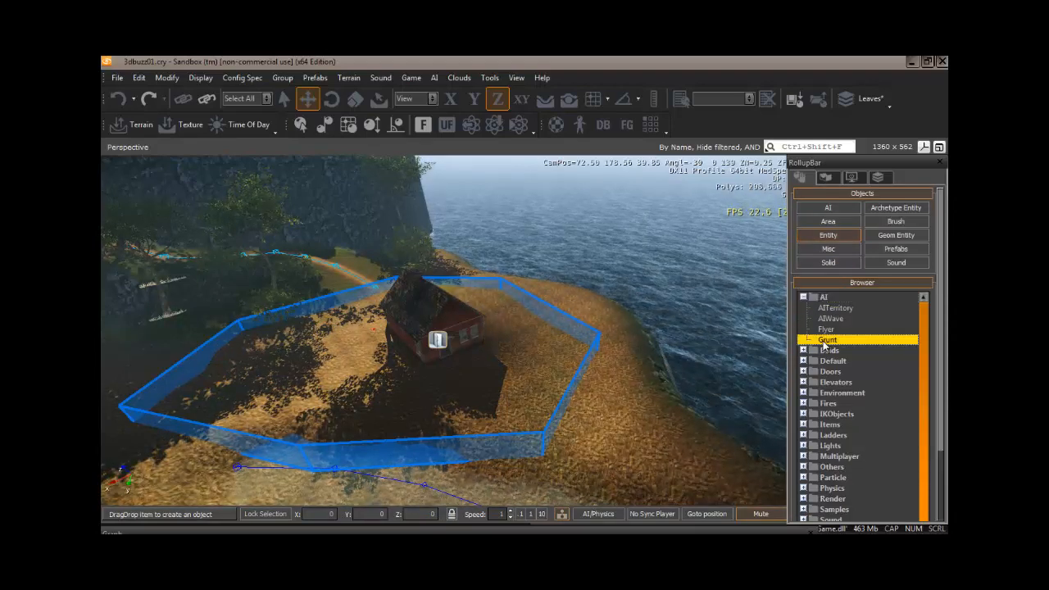
pyautogui.click(546, 100)
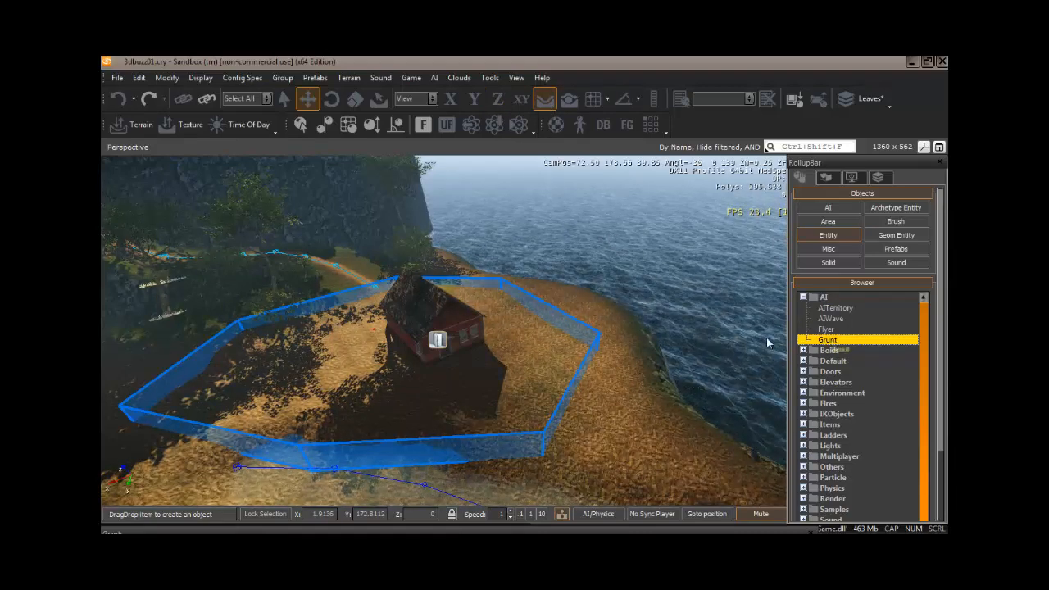
pyautogui.moveTo(508, 363); pyautogui.dragTo(508, 360)
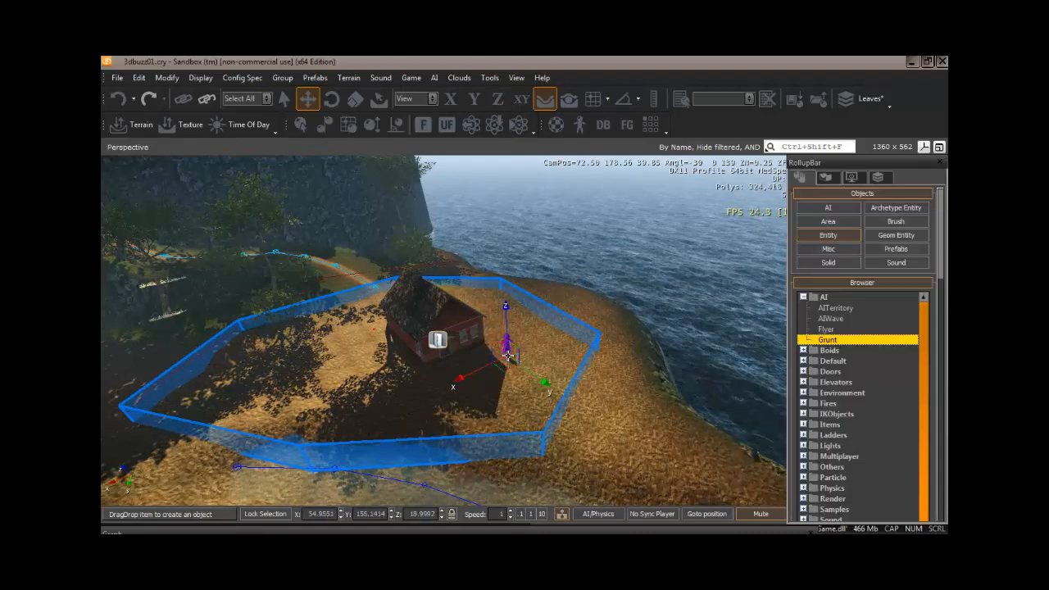
pyautogui.click(508, 359)
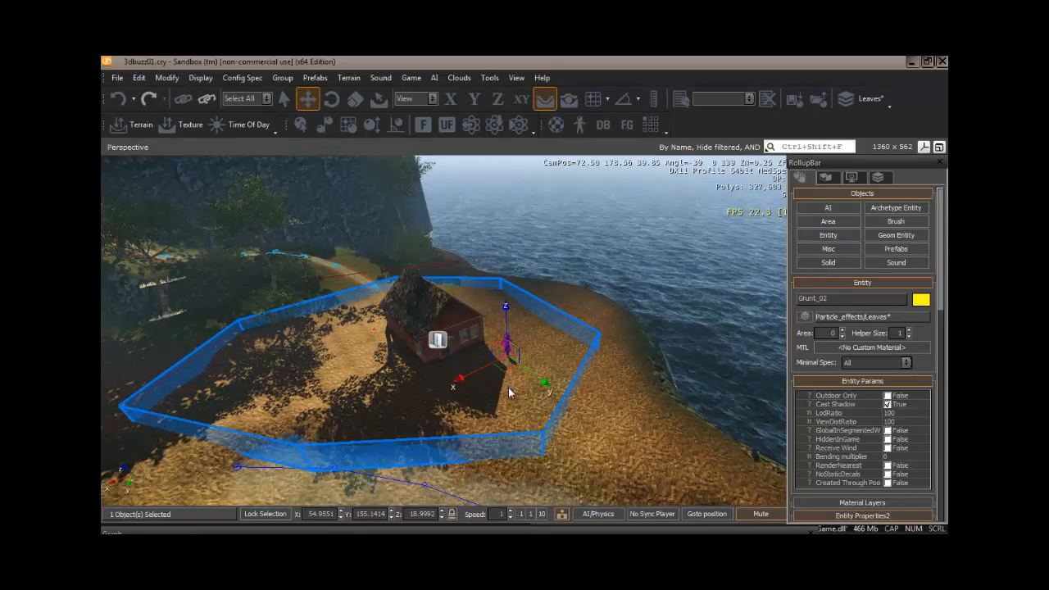
# Rotate the Grunt around its Z axis by about -63 degrees
pyautogui.moveTo(509, 386); pyautogui.dragTo(504, 380, button='right')
pyautogui.press('w')
pyautogui.press('w')
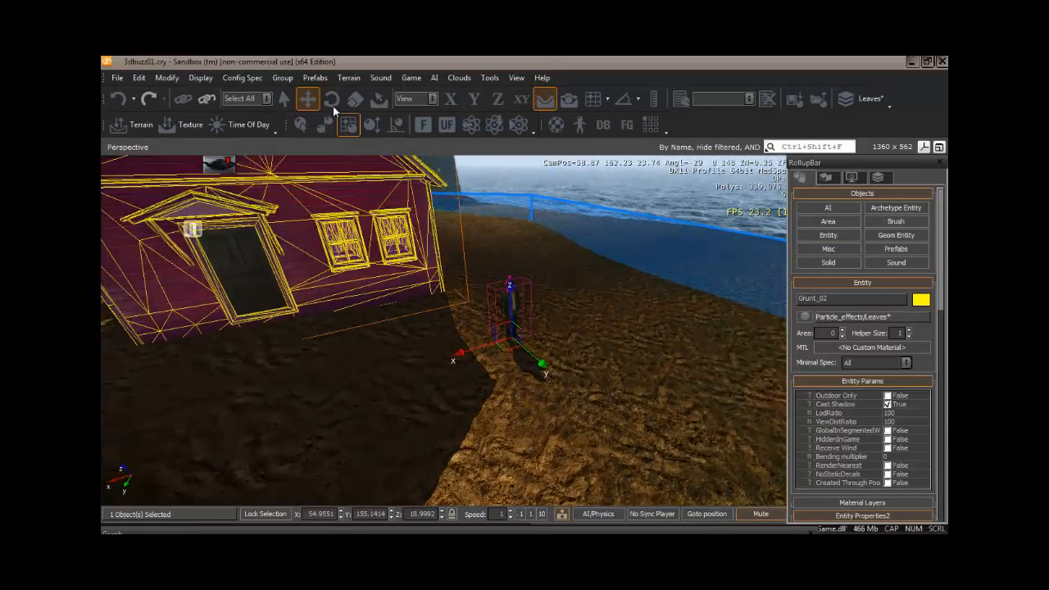
pyautogui.click(332, 100)
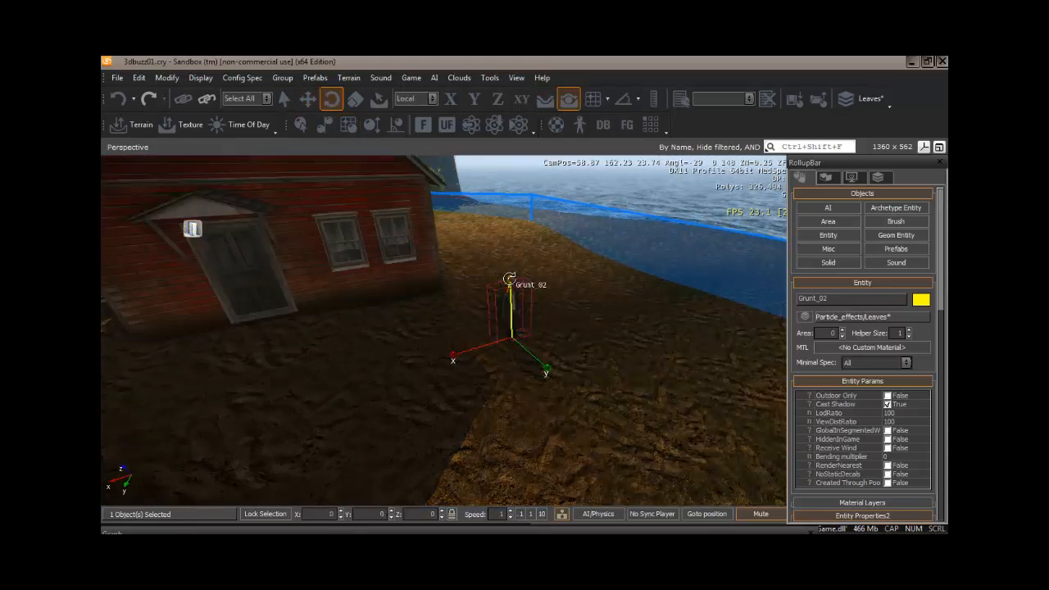
pyautogui.moveTo(509, 279); pyautogui.dragTo(514, 316)
pyautogui.moveTo(543, 374); pyautogui.dragTo(544, 361, button='right')
pyautogui.scroll(-3, 544, 361)
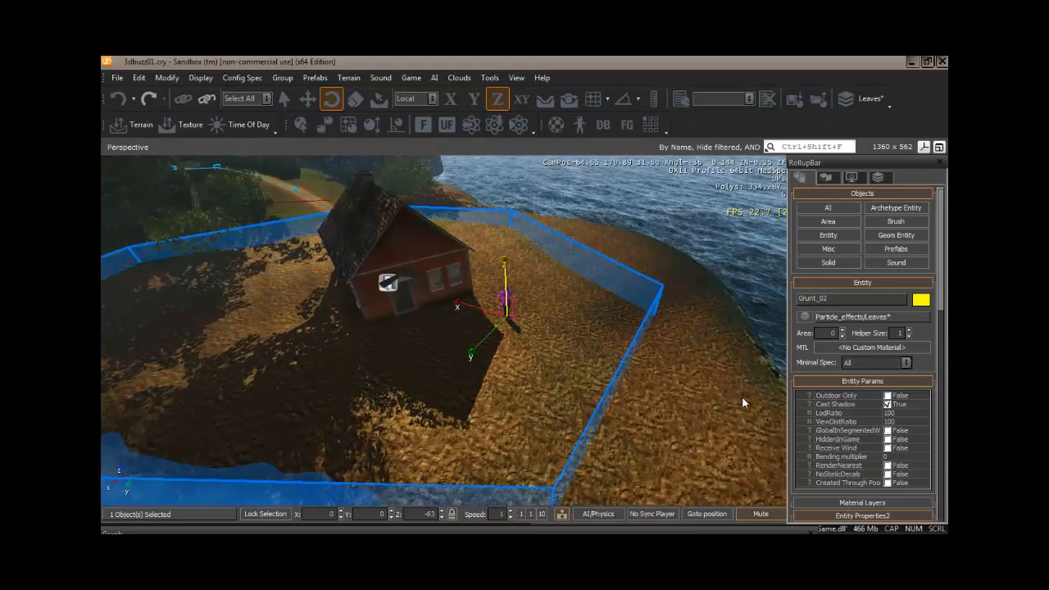
# Turn off AutoDisable for the Grunt beside the house
pyautogui.scroll(-5, 943, 334)
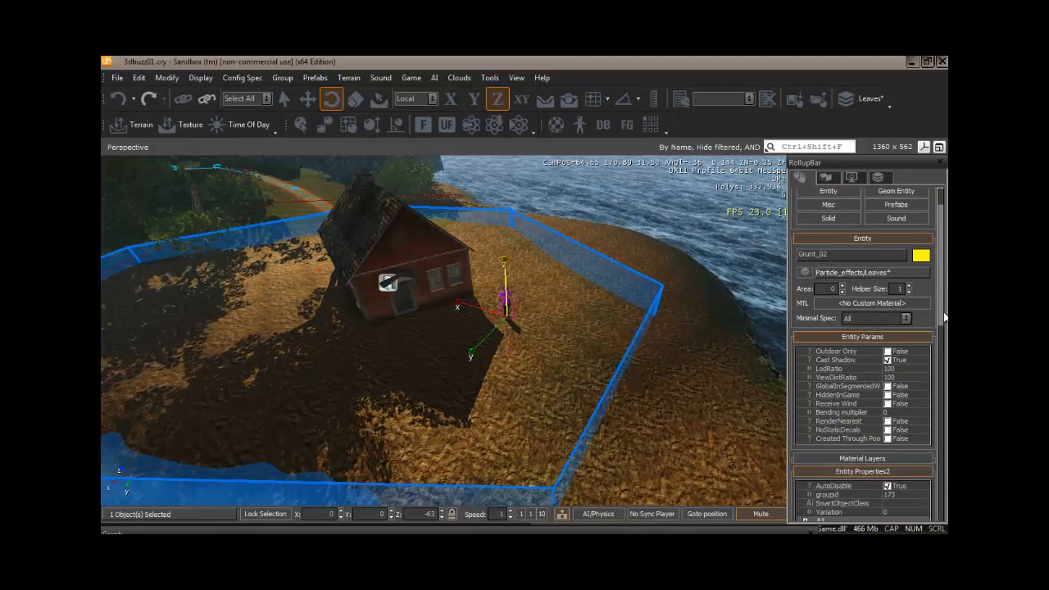
pyautogui.scroll(-6, 943, 335)
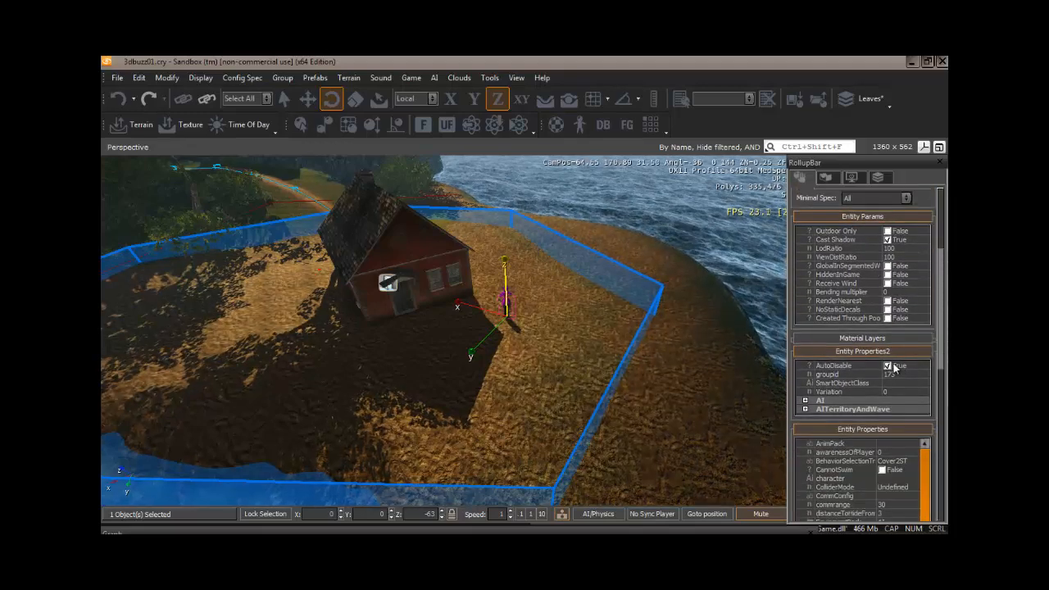
pyautogui.click(888, 366)
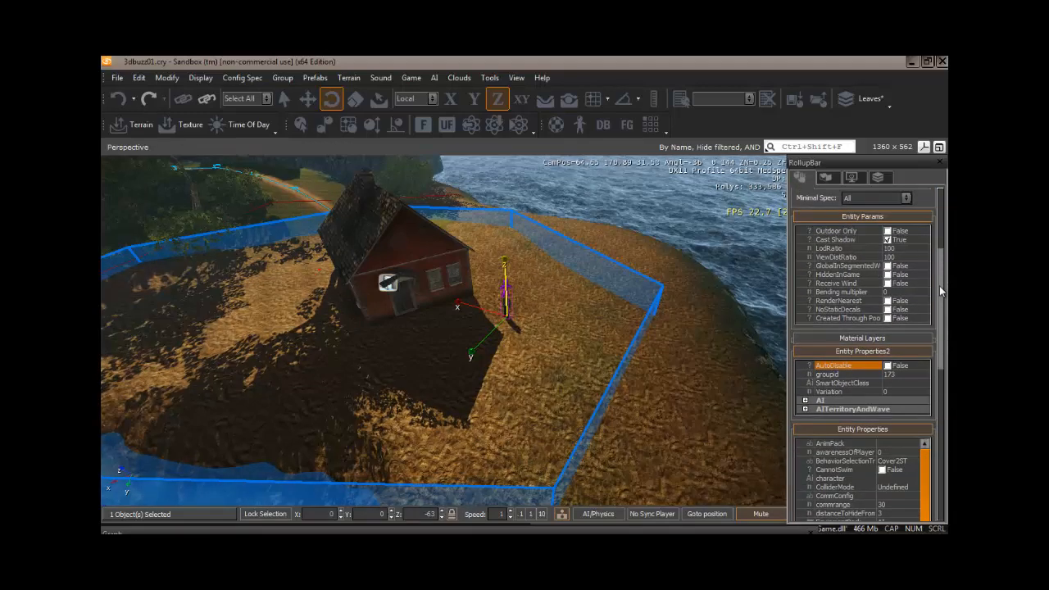
# Set the Grunt's Faction property to Grunts
pyautogui.scroll(-1, 939, 286)
pyautogui.moveTo(943, 302); pyautogui.dragTo(943, 354)
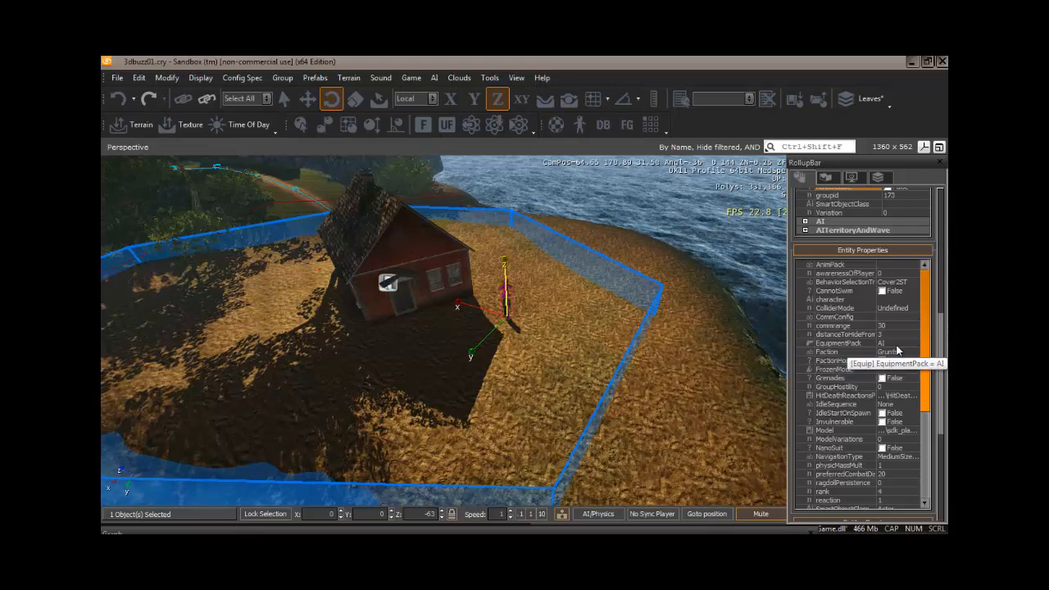
pyautogui.click(900, 352)
pyautogui.click(916, 352)
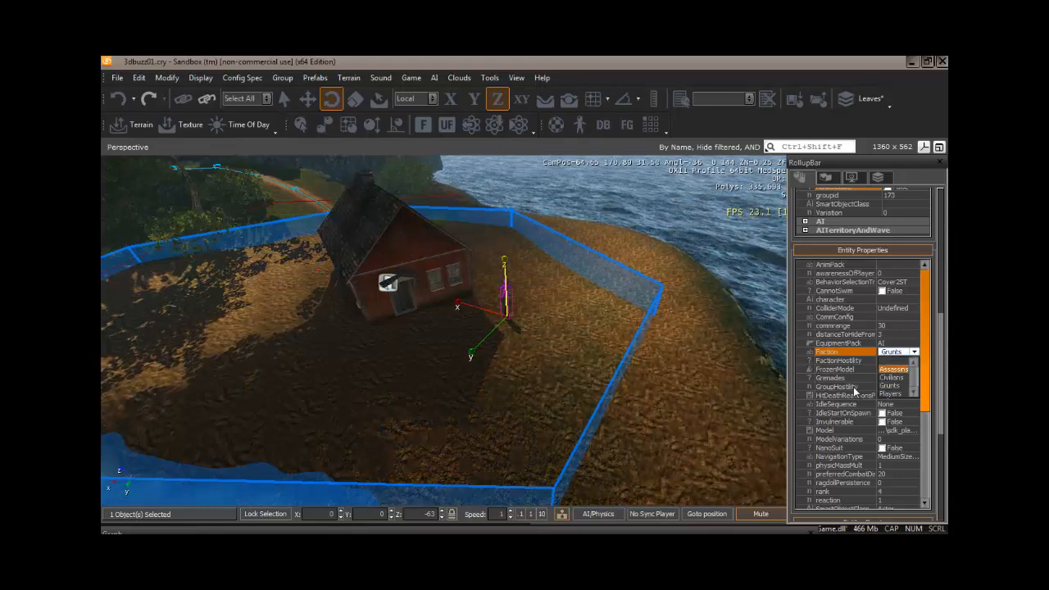
pyautogui.click(885, 386)
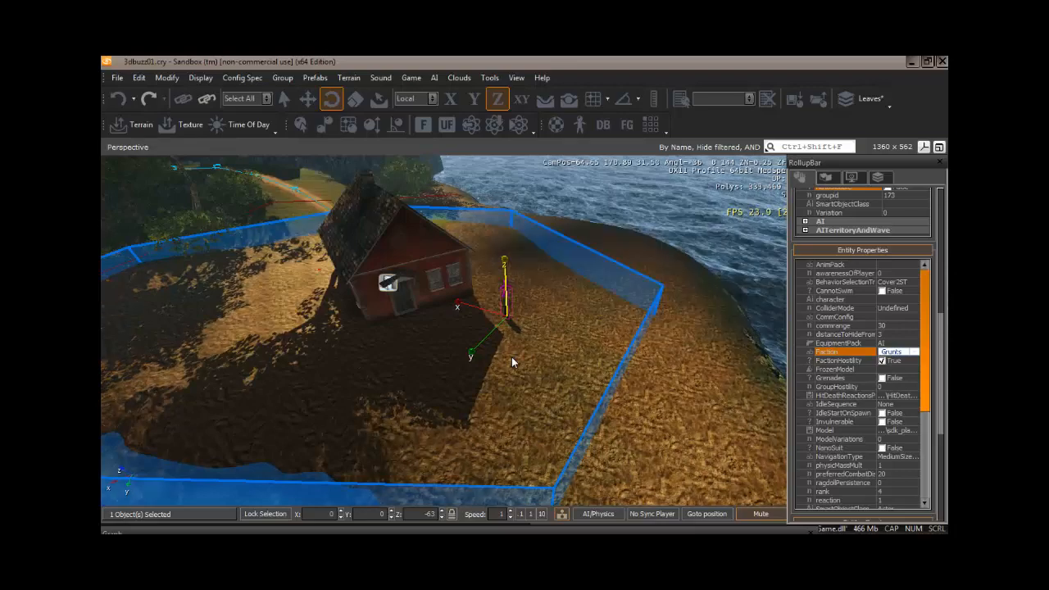
# Place a ProximityTrigger entity on the dirt path away from the house, next to the existing particle effect
pyautogui.moveTo(512, 356)
pyautogui.mouseDown(button='right')
pyautogui.moveTo(506, 367)
pyautogui.moveTo(512, 358)
pyautogui.mouseUp(button='right')
pyautogui.press('w')
pyautogui.press('w')
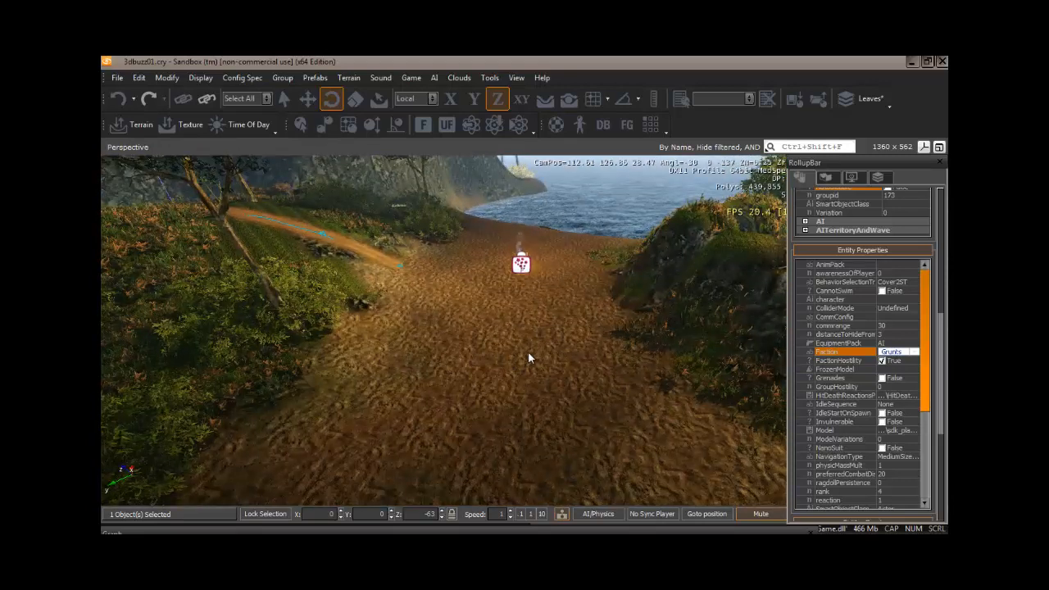
pyautogui.scroll(10, 943, 348)
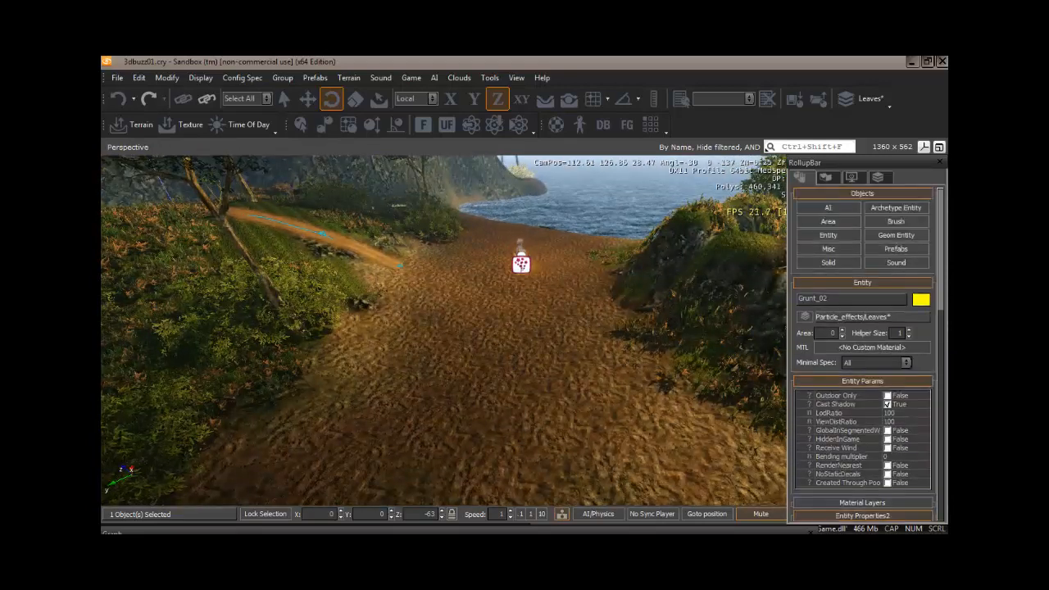
pyautogui.click(828, 236)
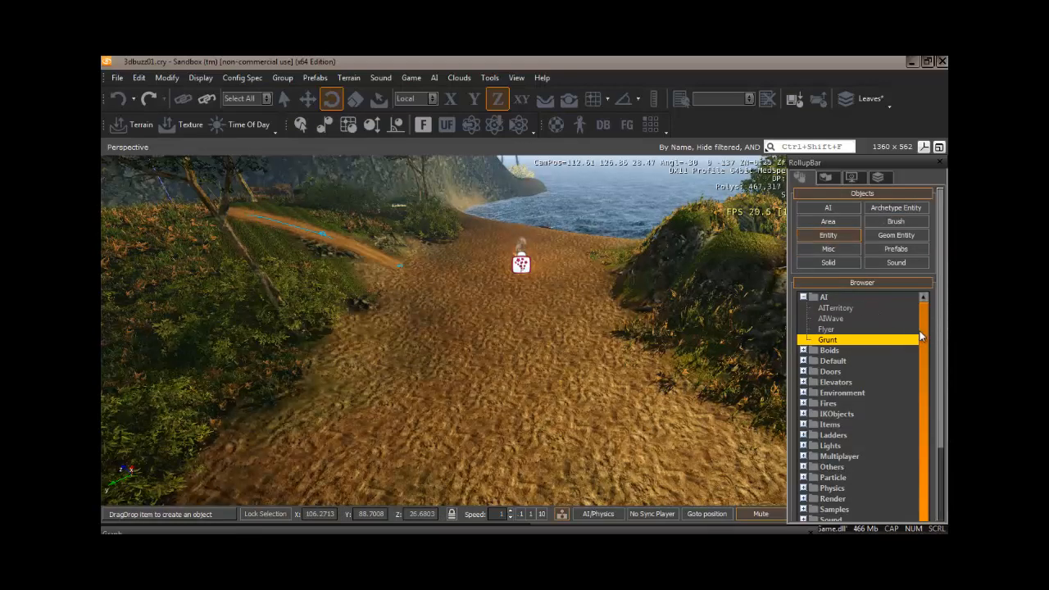
pyautogui.click(805, 296)
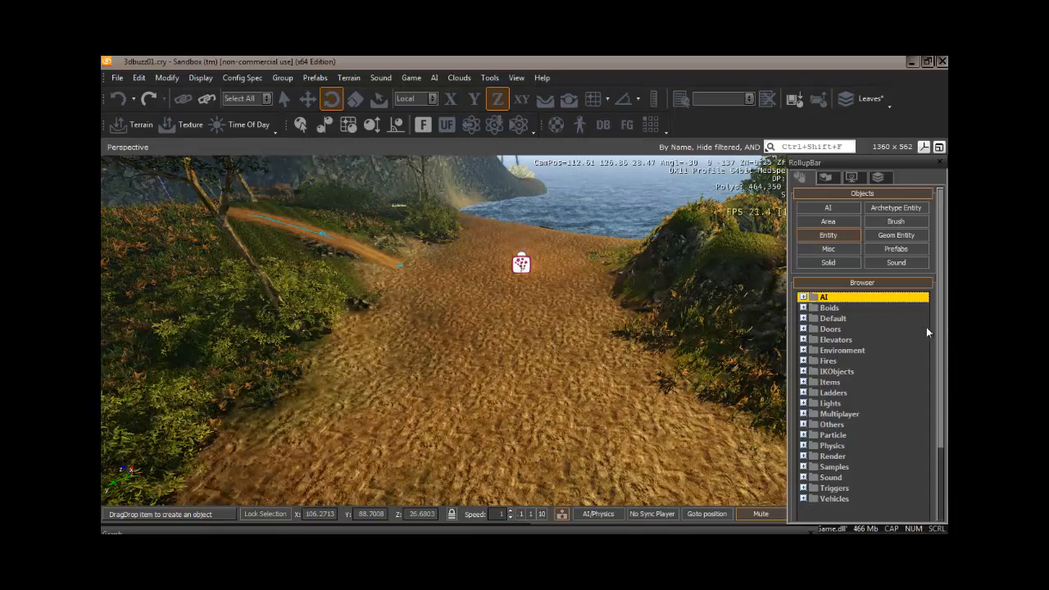
pyautogui.scroll(-3, 839, 420)
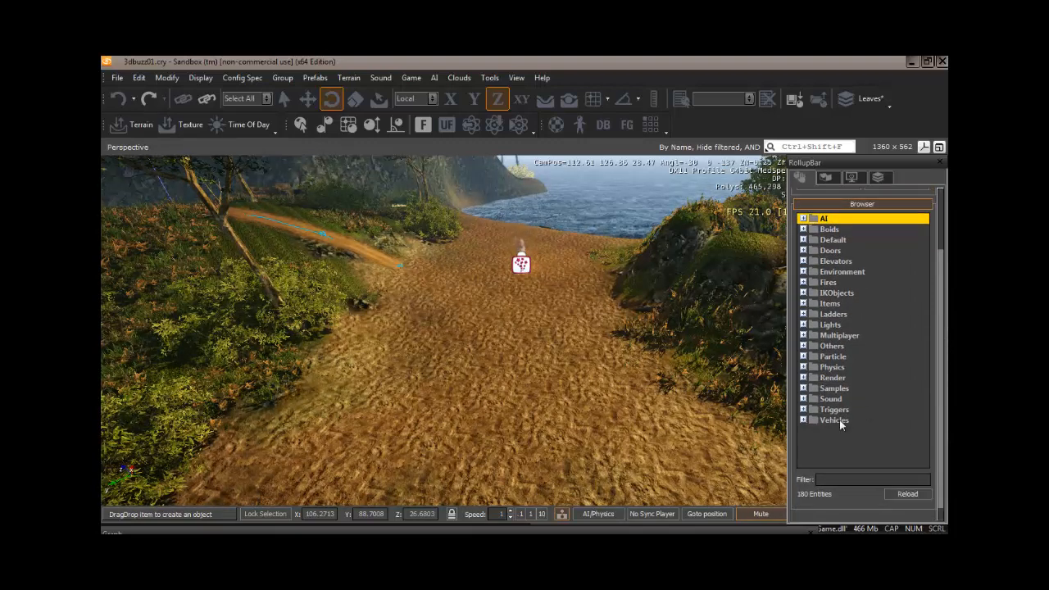
pyautogui.click(804, 410)
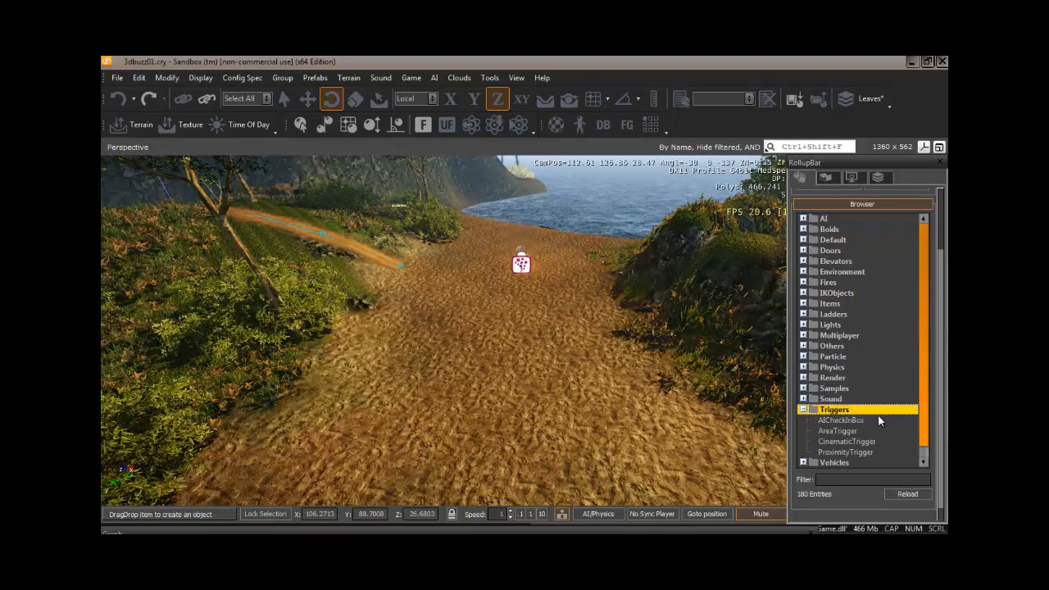
pyautogui.click(845, 452)
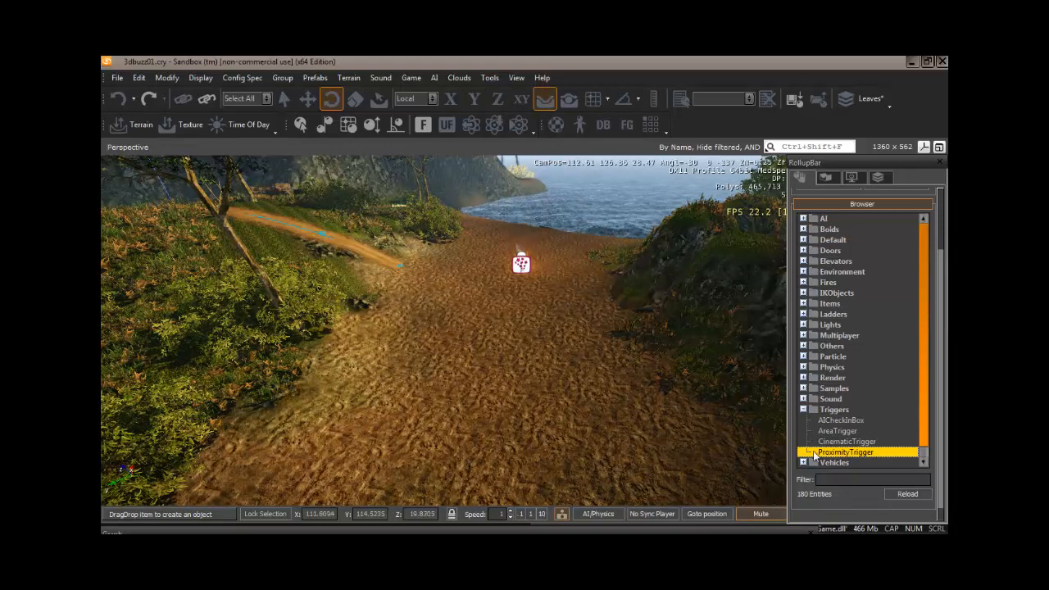
pyautogui.click(509, 319)
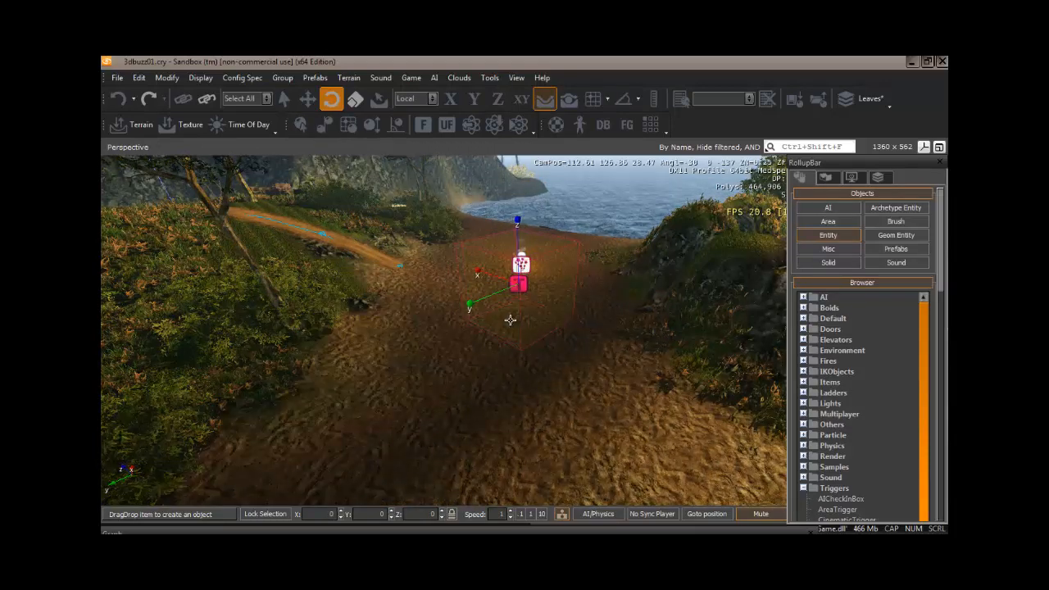
pyautogui.click(494, 328)
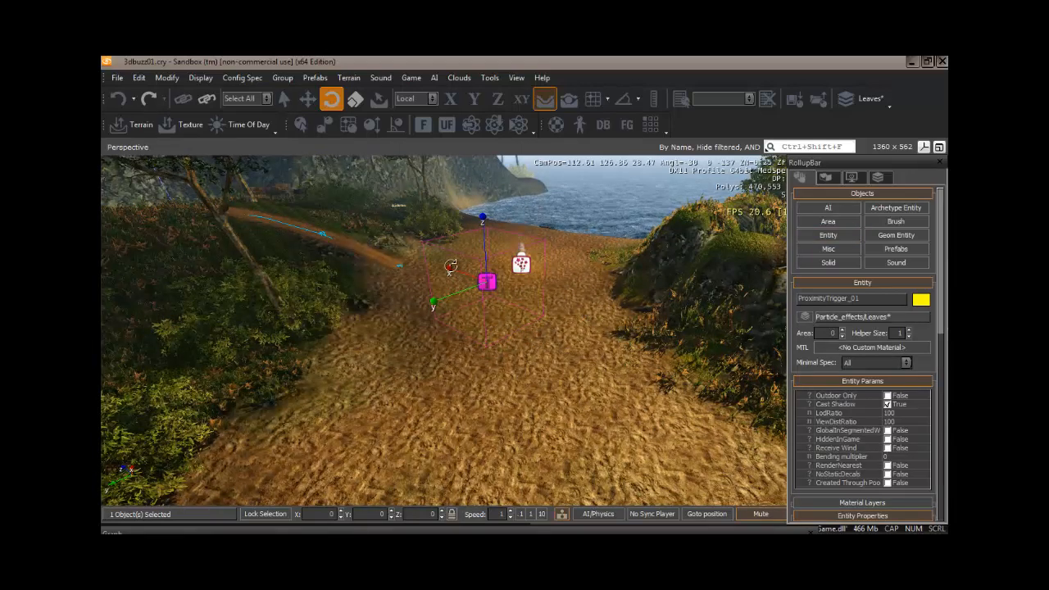
# Set the proximity trigger's DimX to 30 so it spans the path
pyautogui.click(483, 216)
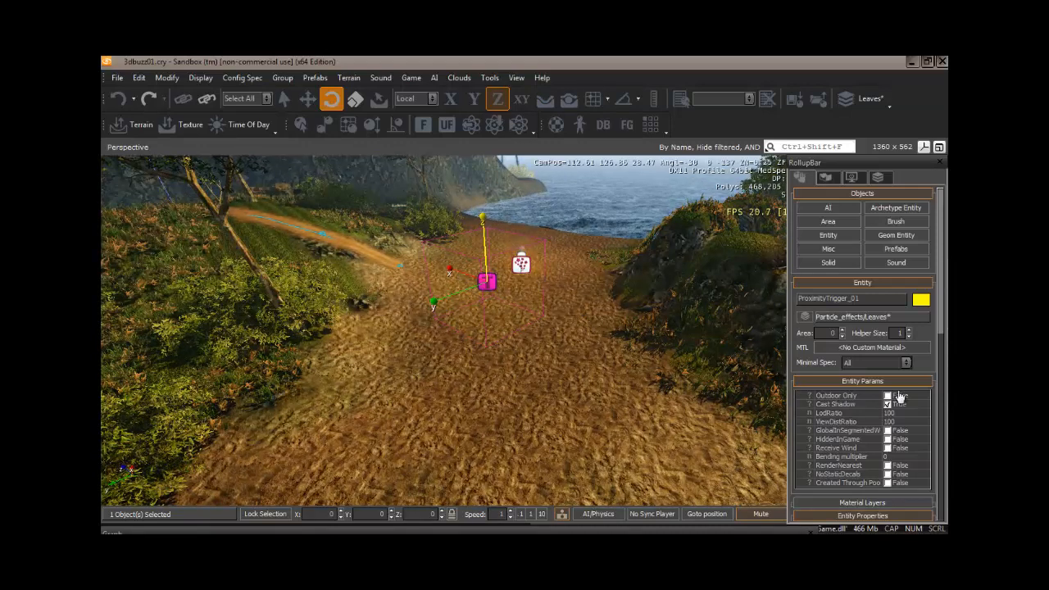
pyautogui.scroll(-3, 941, 366)
pyautogui.scroll(-3, 941, 367)
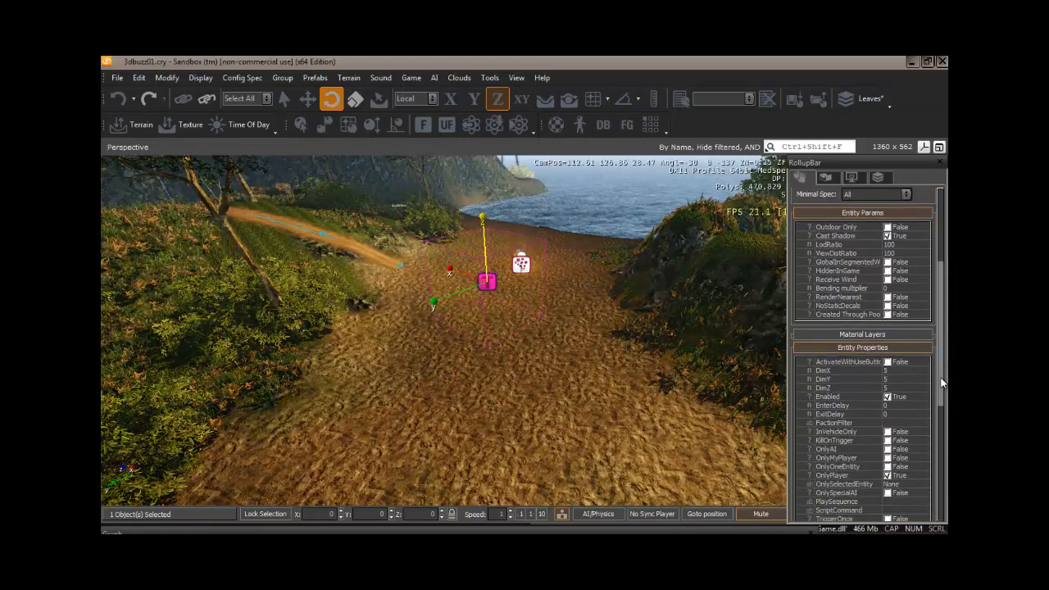
pyautogui.click(893, 365)
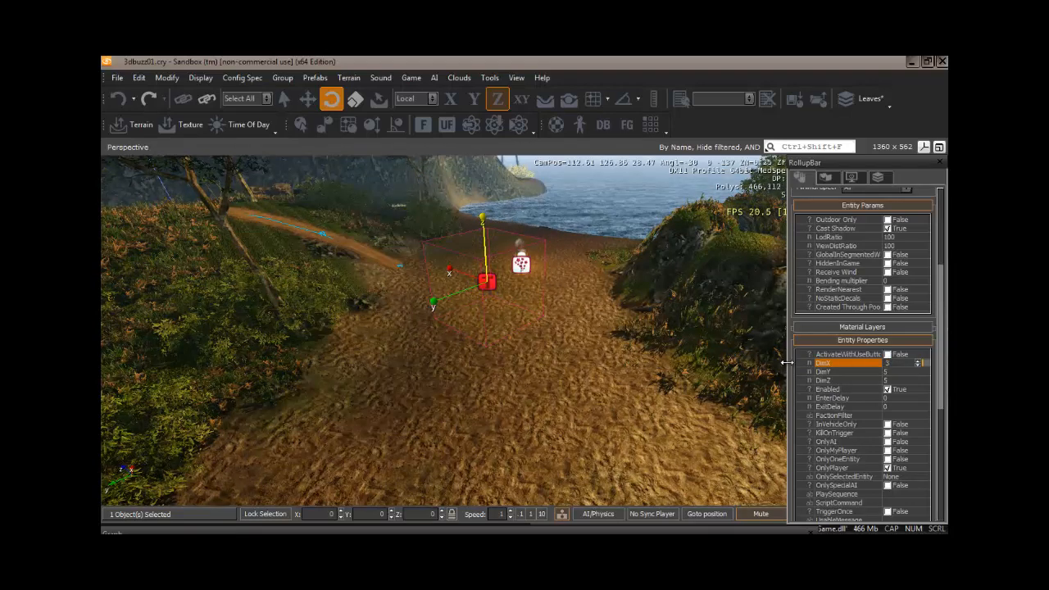
pyautogui.write('30')
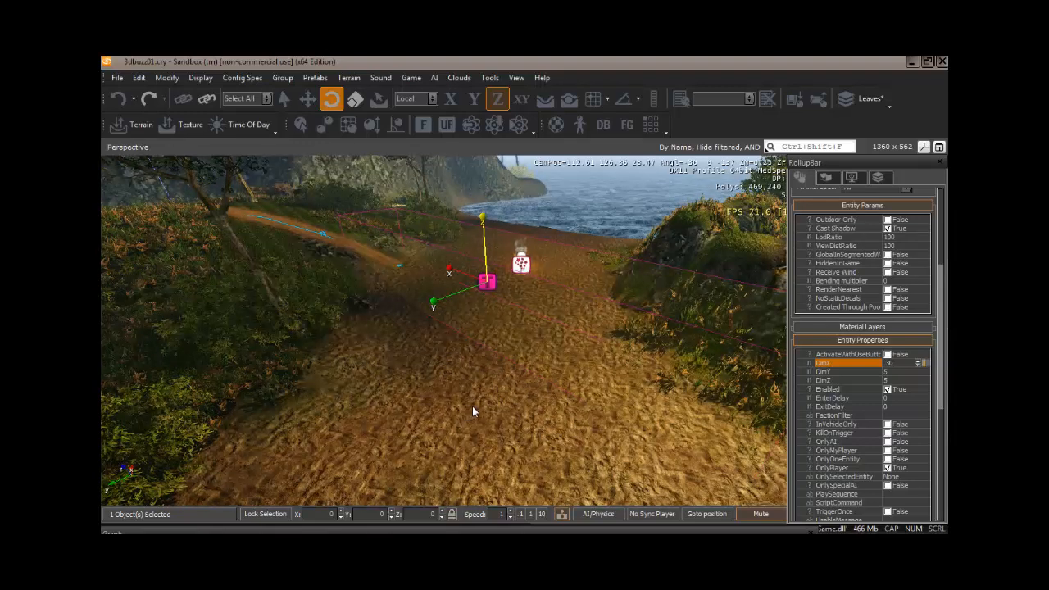
# Place an AI TagPoint on the terrain in front of the house and clone it to a second spot inside the navigation area
pyautogui.moveTo(472, 410)
pyautogui.mouseDown(button='right')
pyautogui.moveTo(504, 418)
pyautogui.moveTo(466, 410)
pyautogui.moveTo(492, 406)
pyautogui.moveTo(464, 408)
pyautogui.moveTo(459, 431)
pyautogui.moveTo(467, 409)
pyautogui.mouseUp(button='right')
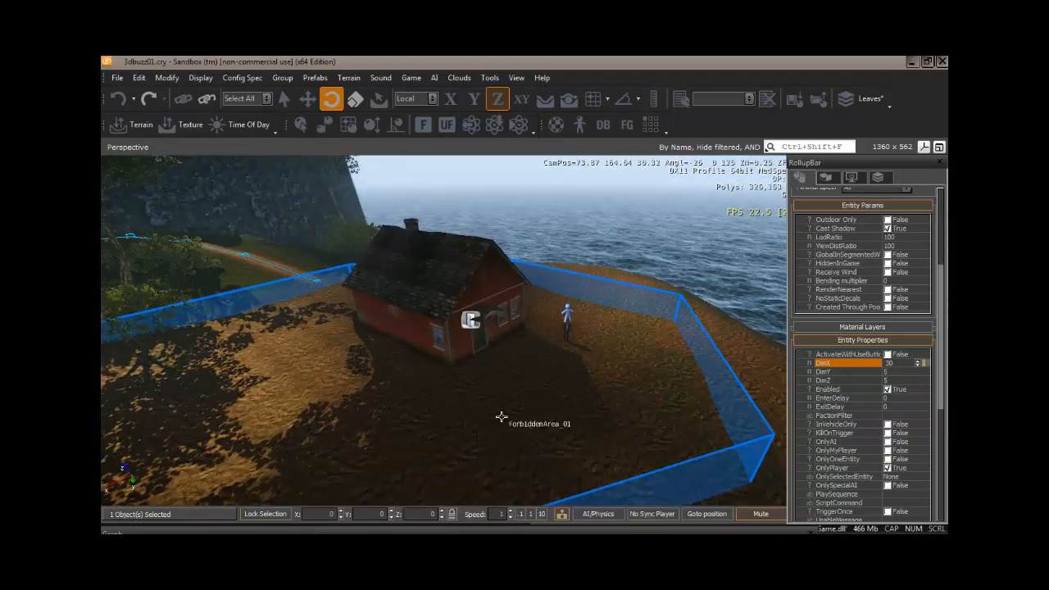
pyautogui.moveTo(941, 322); pyautogui.dragTo(947, 219)
pyautogui.click(836, 208)
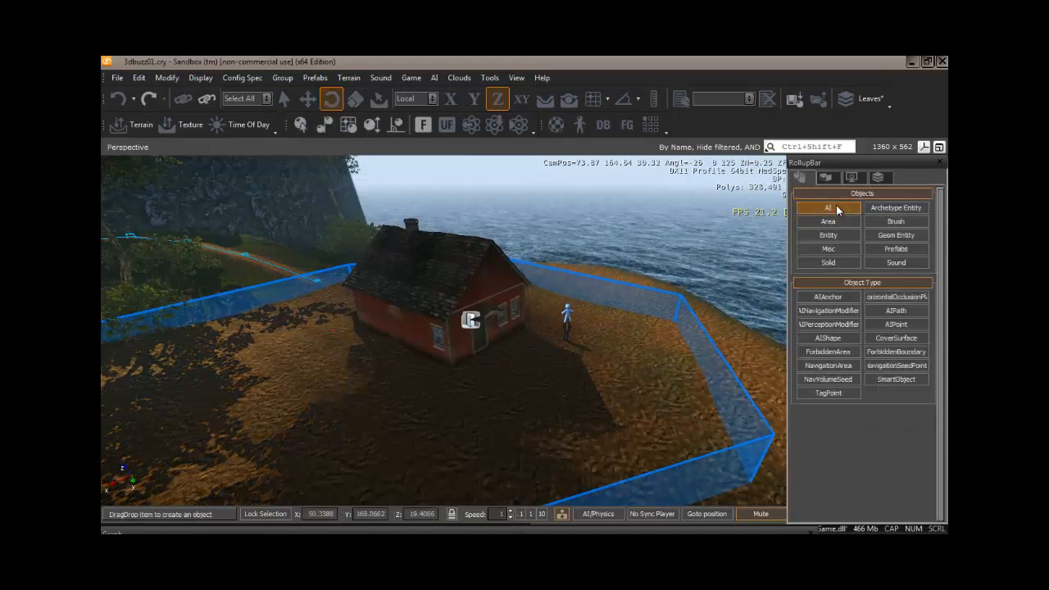
pyautogui.click(826, 393)
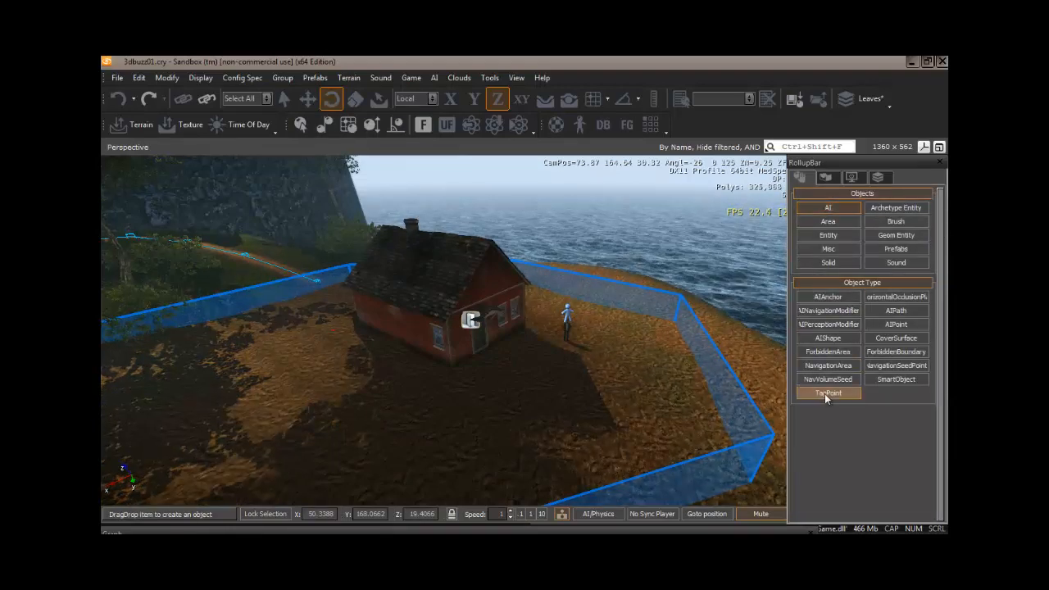
pyautogui.click(546, 99)
pyautogui.moveTo(828, 394); pyautogui.dragTo(561, 442)
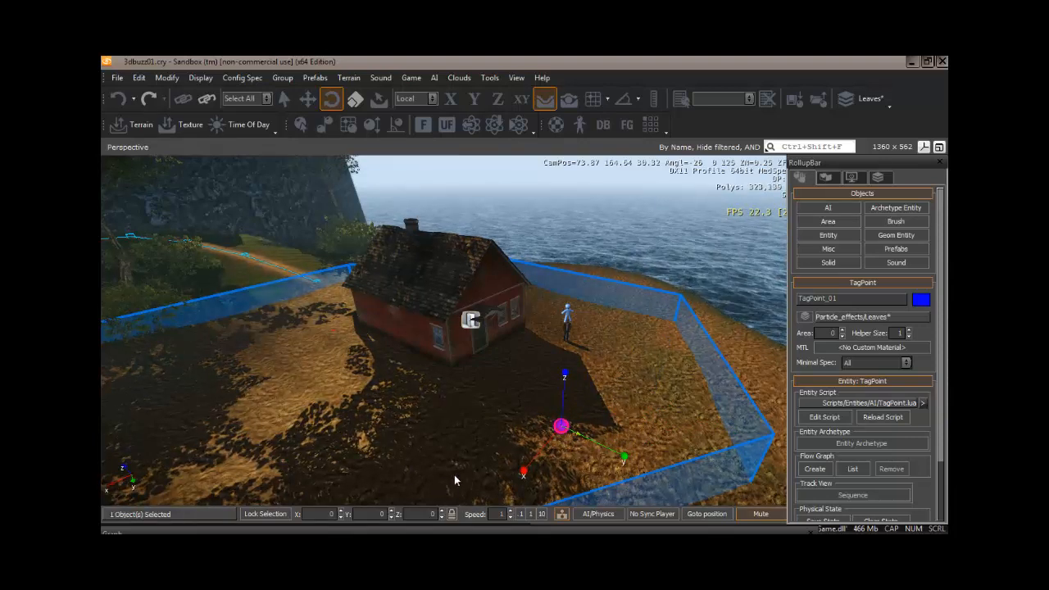
pyautogui.hotkey('ctrl', 'c')
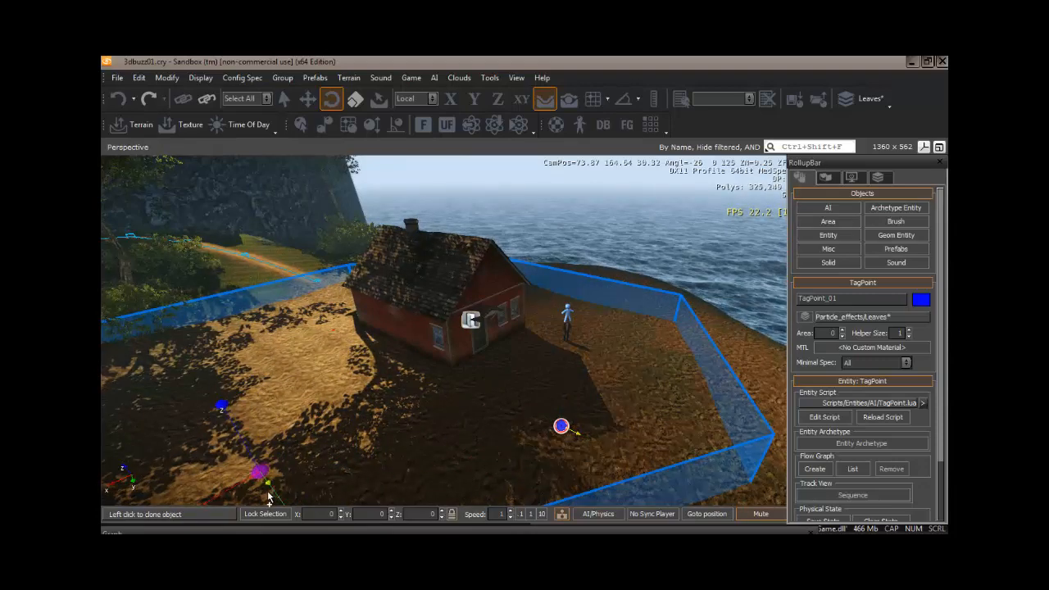
pyautogui.click(269, 491)
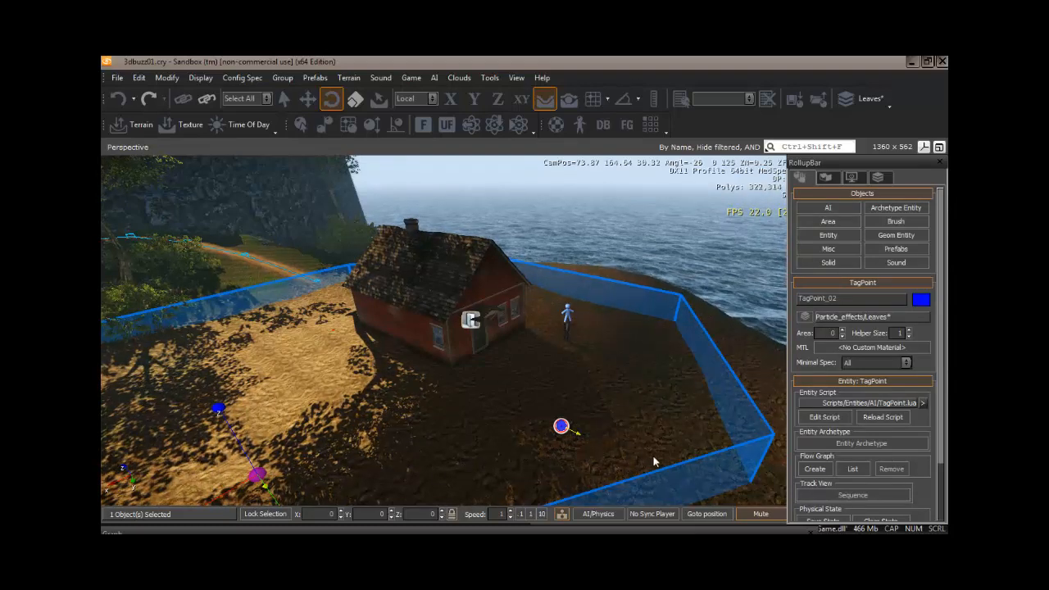
# Create a flow graph for the Grunt, keeping the group name <None>
pyautogui.moveTo(647, 423); pyautogui.dragTo(647, 423, button='right')
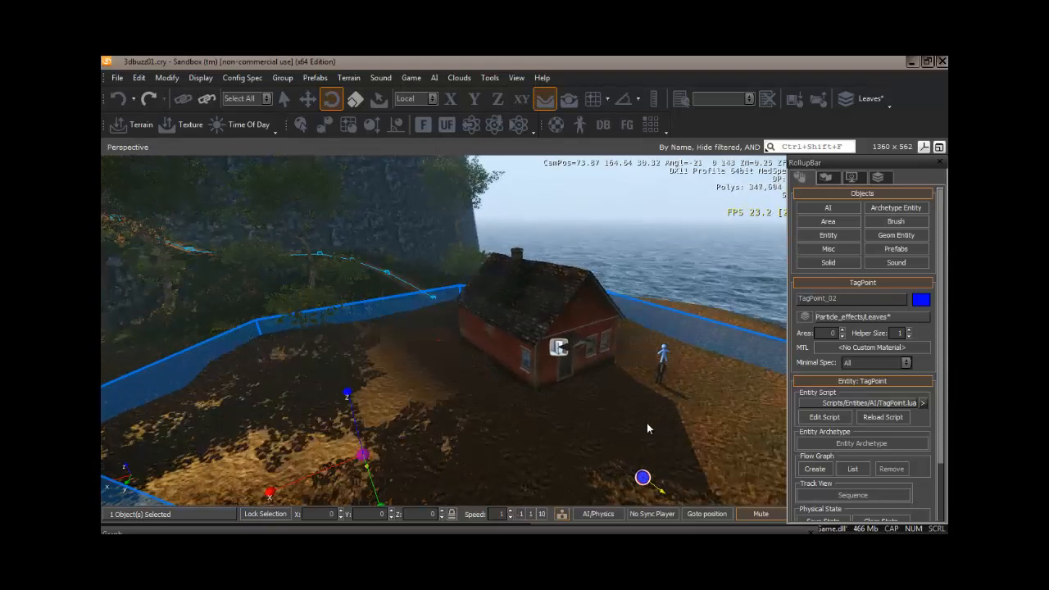
pyautogui.click(664, 377)
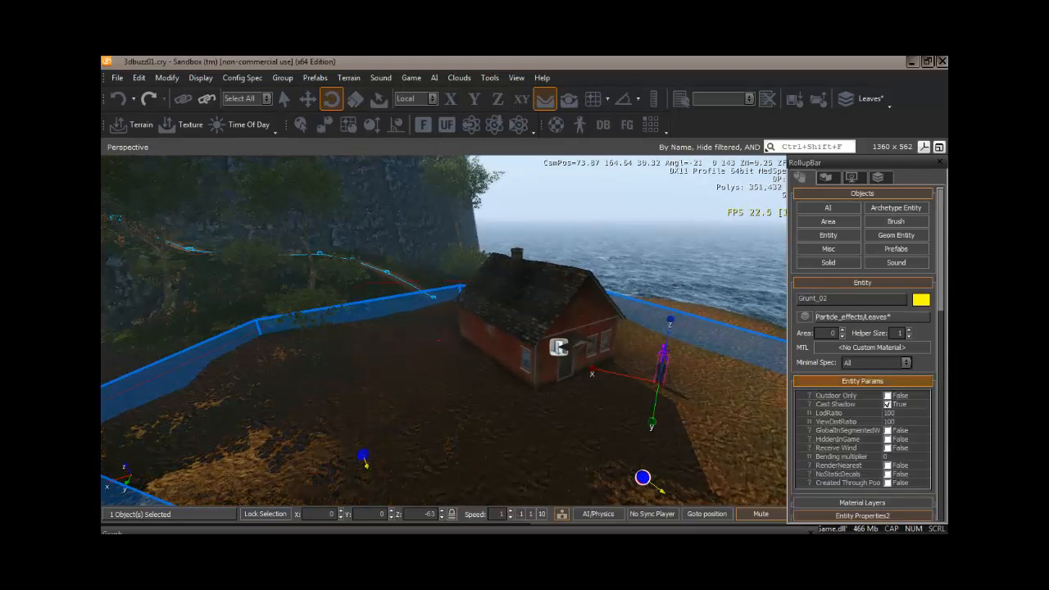
pyautogui.moveTo(943, 272); pyautogui.dragTo(947, 504)
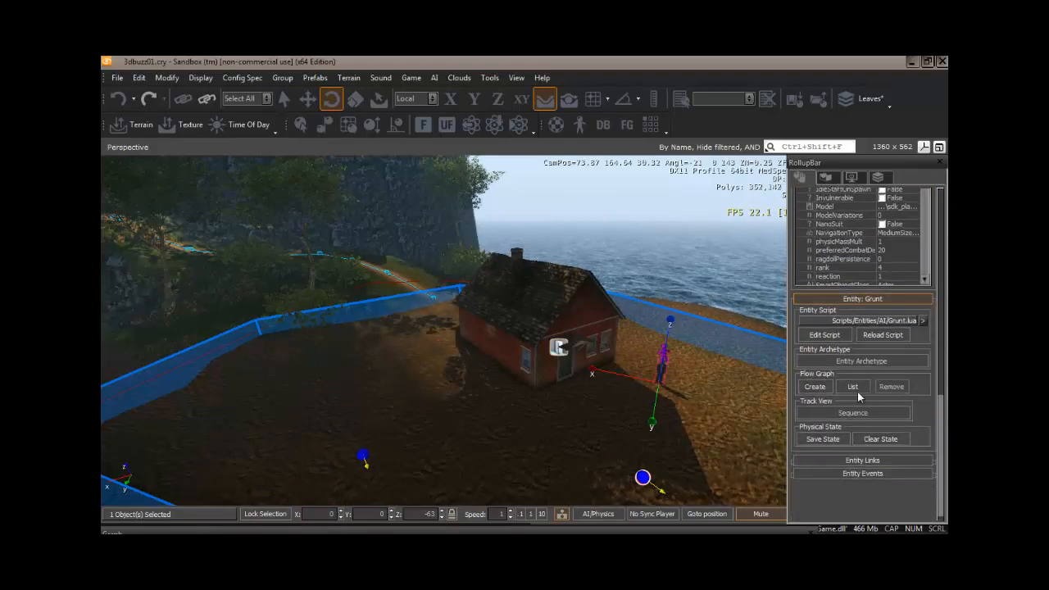
pyautogui.click(814, 387)
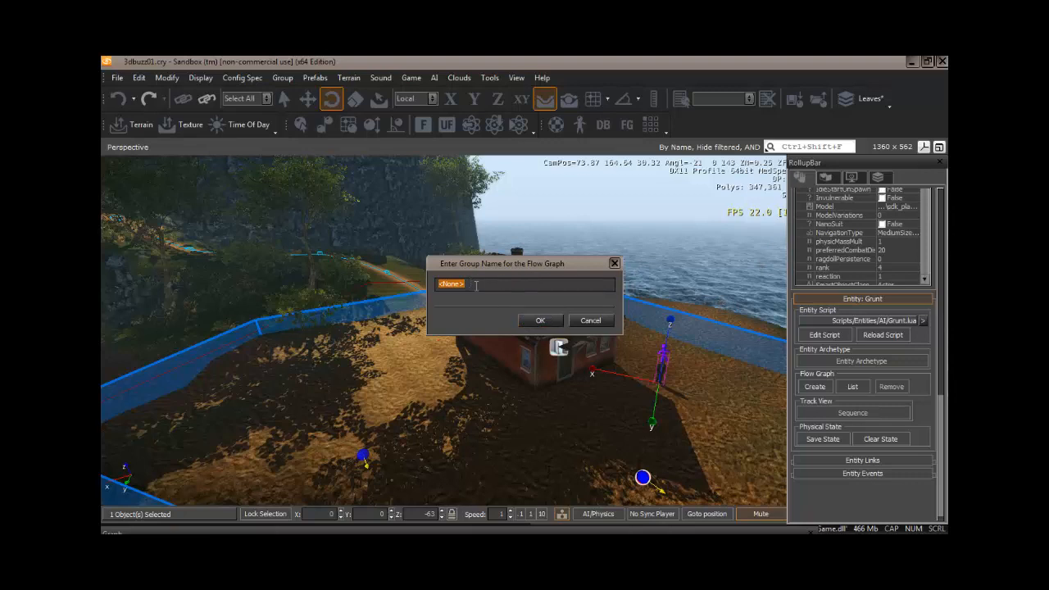
pyautogui.click(542, 320)
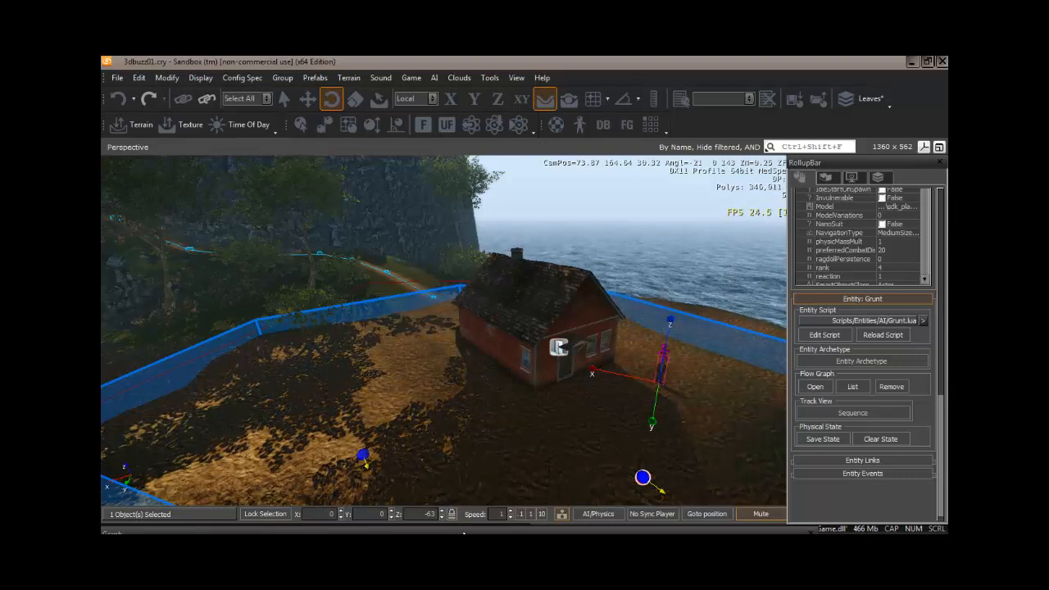
# Add the proximity trigger on the dirt path to the Grunt's flow graph as an entity node
pyautogui.moveTo(465, 533); pyautogui.dragTo(450, 287)
pyautogui.moveTo(460, 234); pyautogui.dragTo(460, 233, button='right')
pyautogui.scroll(-11, 461, 235)
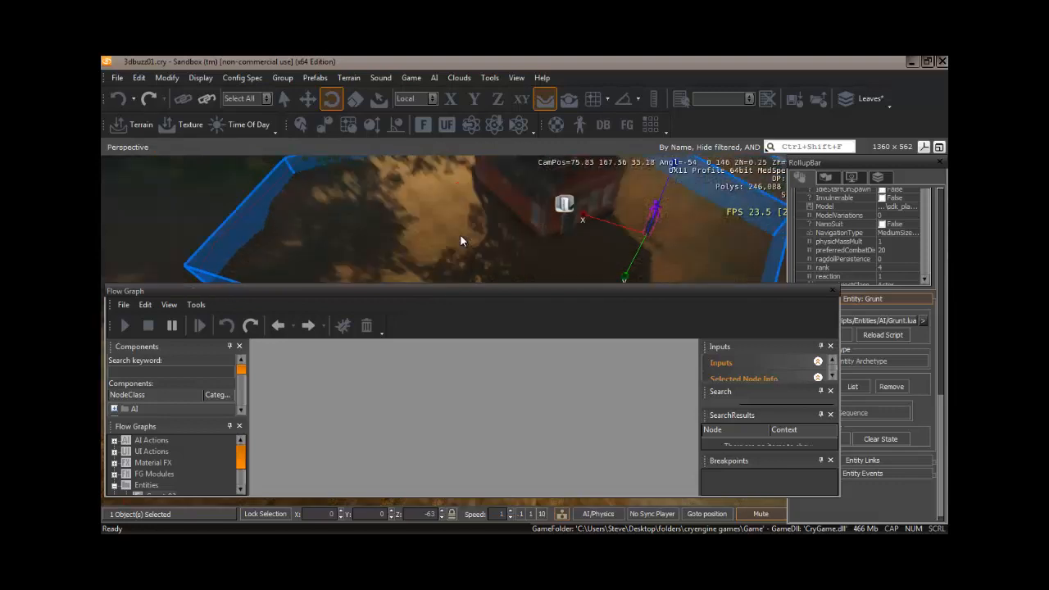
pyautogui.moveTo(461, 232); pyautogui.dragTo(461, 232, button='right')
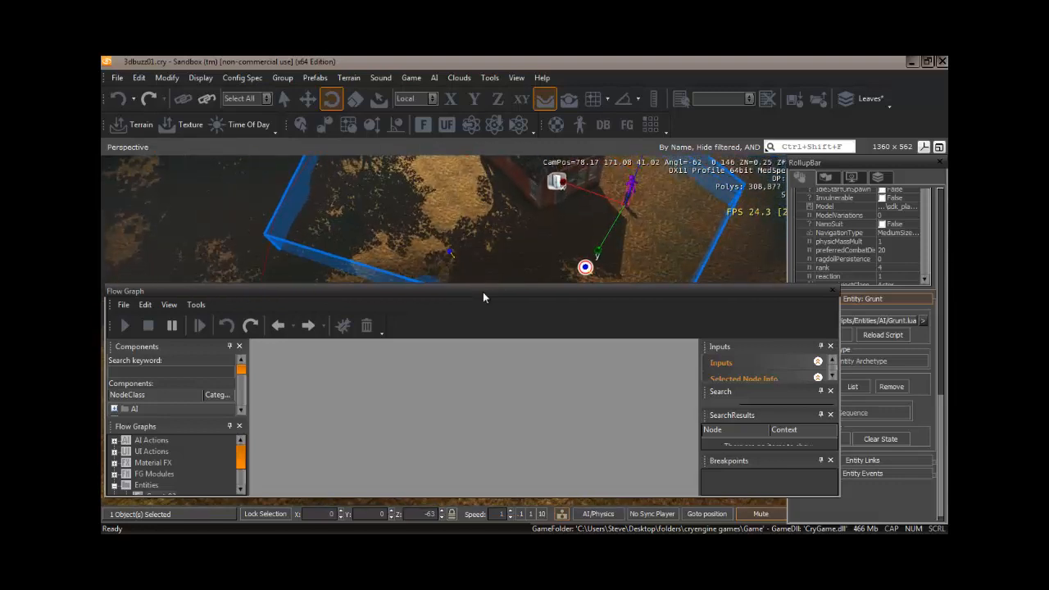
pyautogui.moveTo(484, 291); pyautogui.dragTo(492, 319)
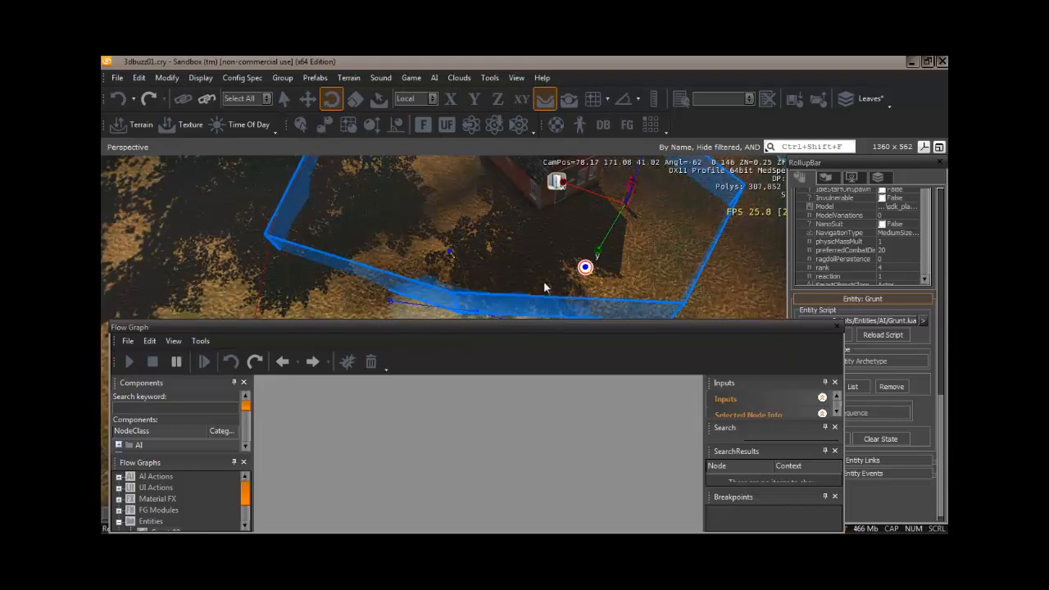
pyautogui.moveTo(555, 314); pyautogui.dragTo(544, 281, button='right')
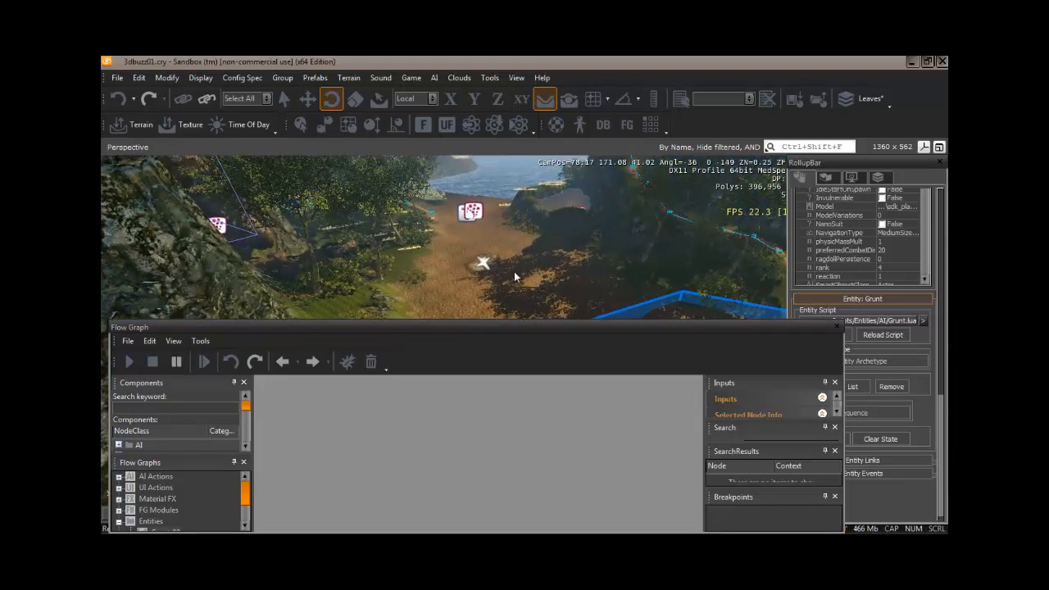
pyautogui.click(464, 213)
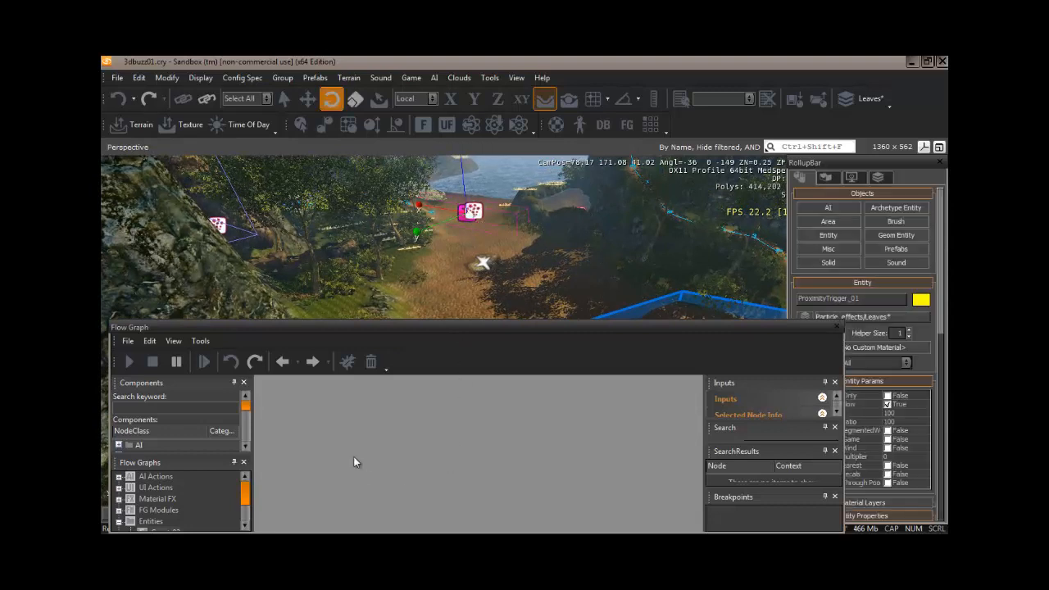
pyautogui.rightClick(353, 420)
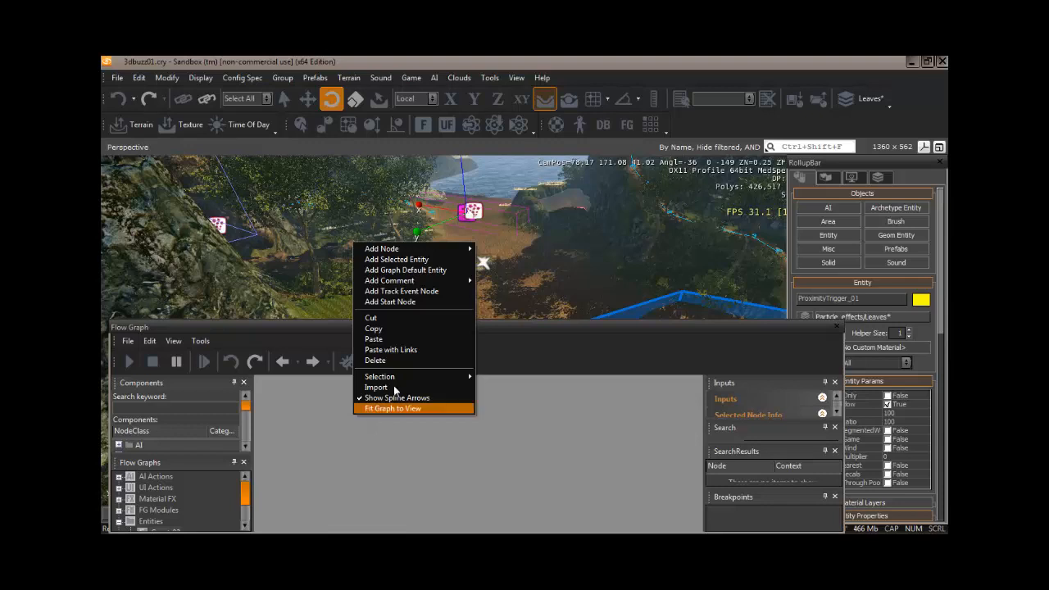
pyautogui.click(416, 260)
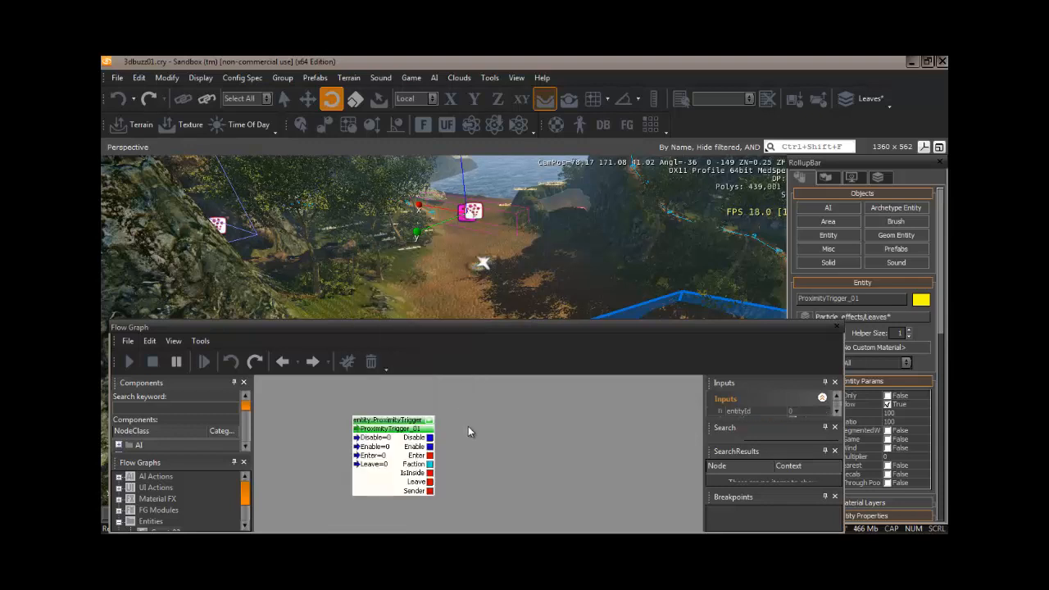
pyautogui.moveTo(381, 424); pyautogui.dragTo(382, 411)
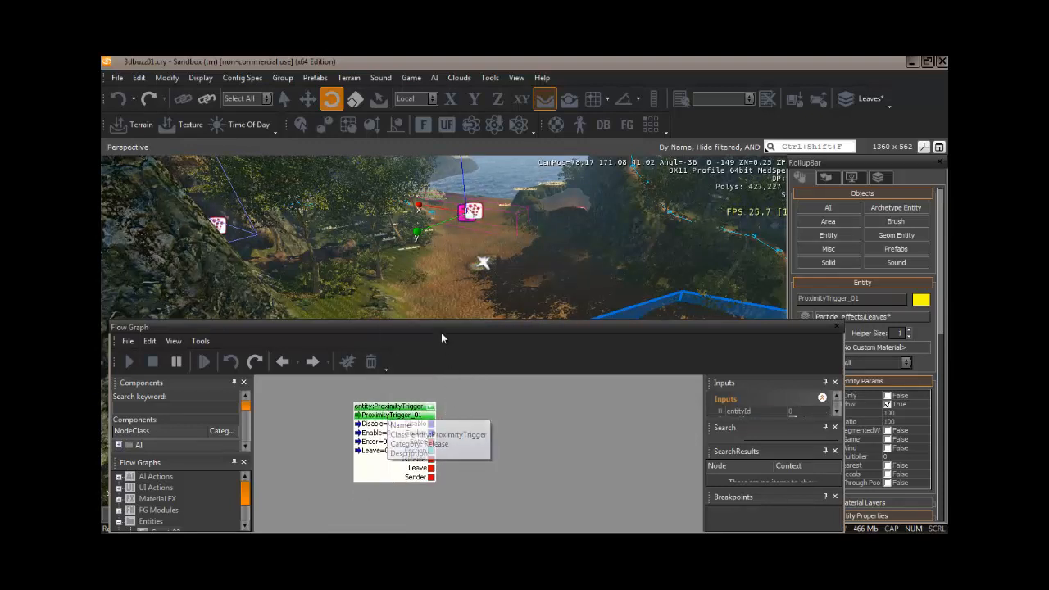
# Add TagPoint_01 in front of the house to the flow graph, placing its node beside the ProximityTrigger node
pyautogui.moveTo(461, 283)
pyautogui.mouseDown(button='right')
pyautogui.moveTo(479, 282)
pyautogui.moveTo(463, 279)
pyautogui.mouseUp(button='right')
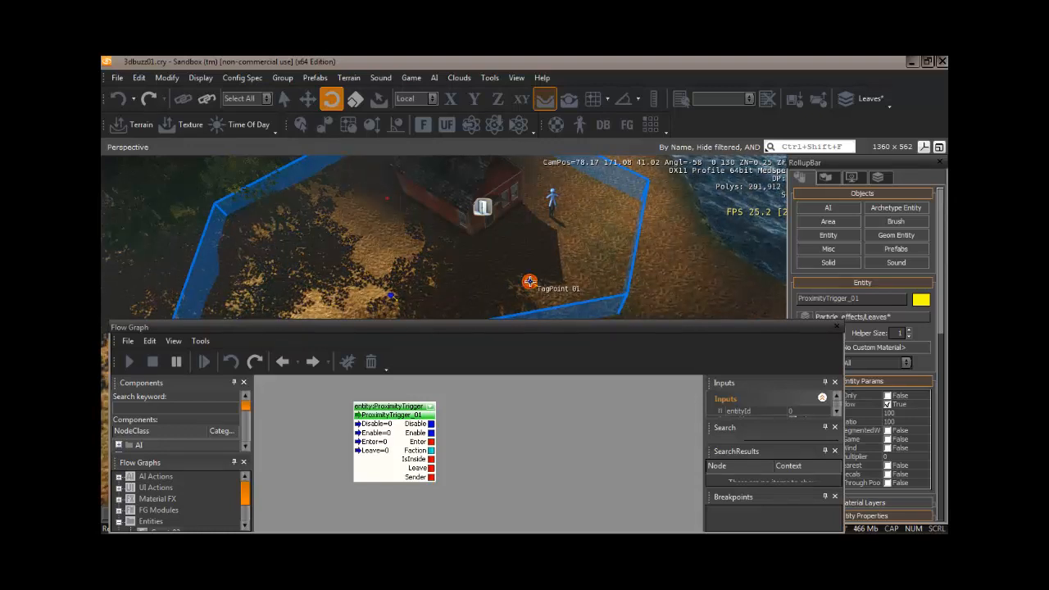
pyautogui.click(530, 282)
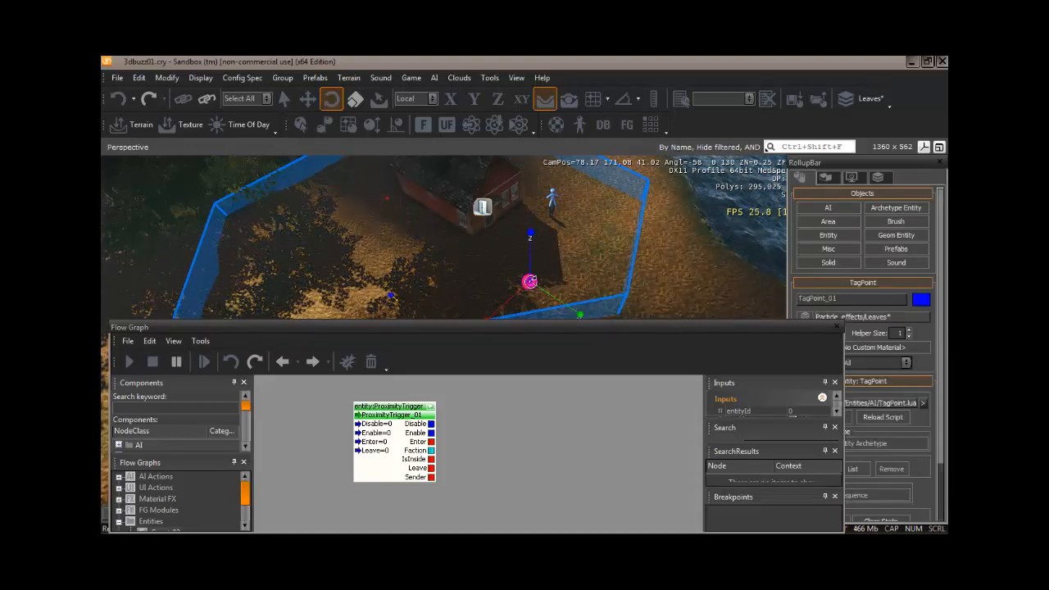
pyautogui.rightClick(503, 412)
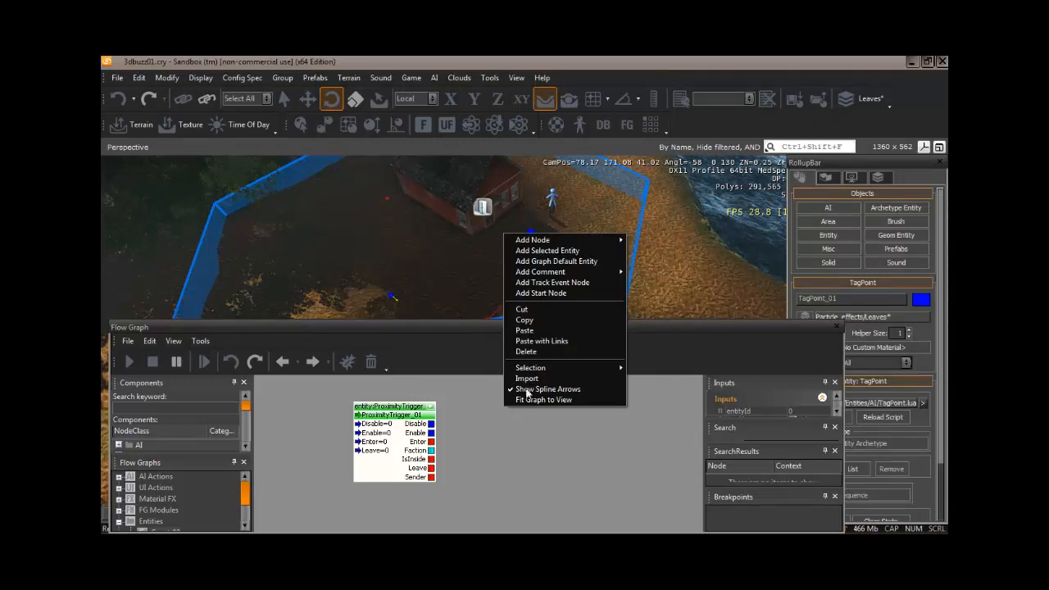
pyautogui.click(548, 250)
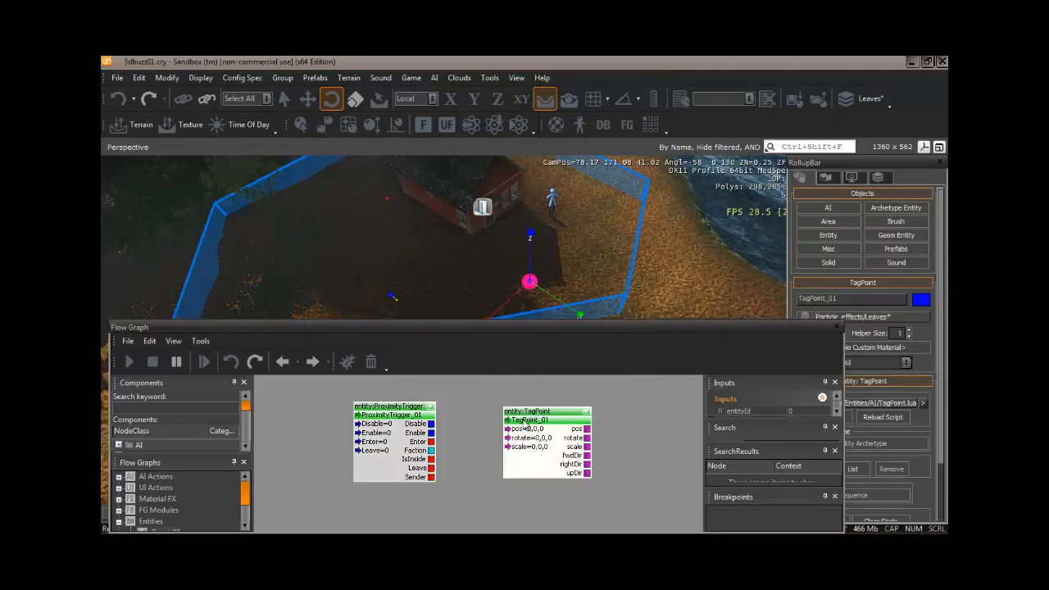
pyautogui.moveTo(524, 428); pyautogui.dragTo(511, 435)
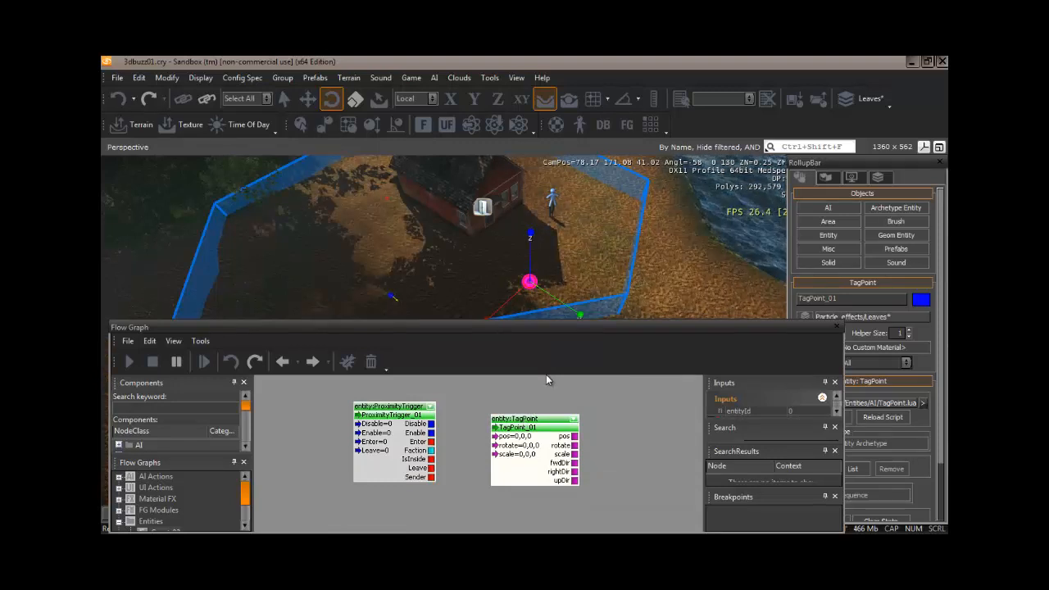
# Add an AI:AIGoto node to the flow graph beyond the TagPoint node
pyautogui.rightClick(613, 426)
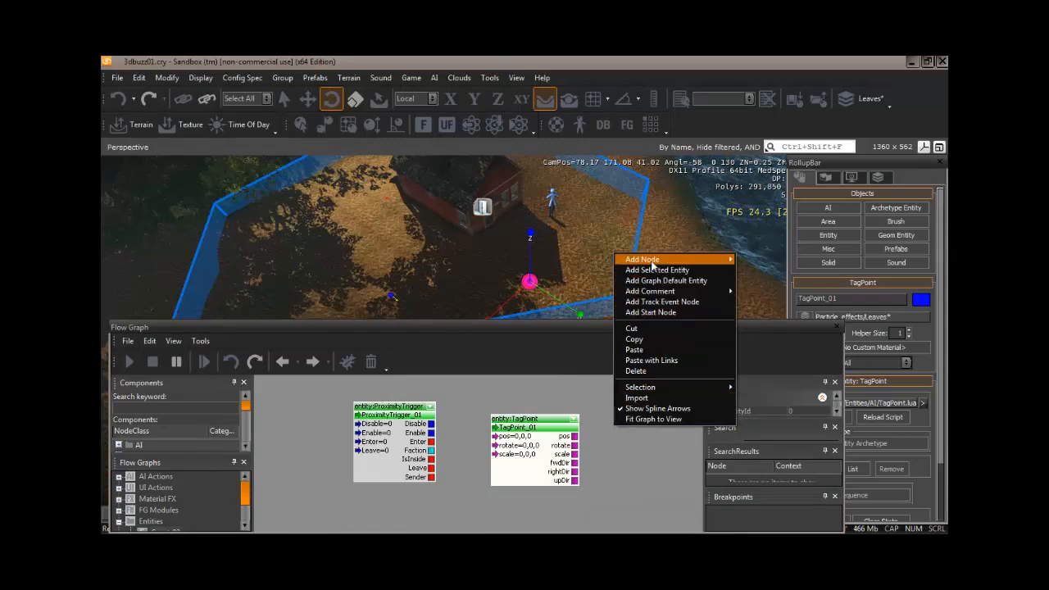
pyautogui.moveTo(651, 266)
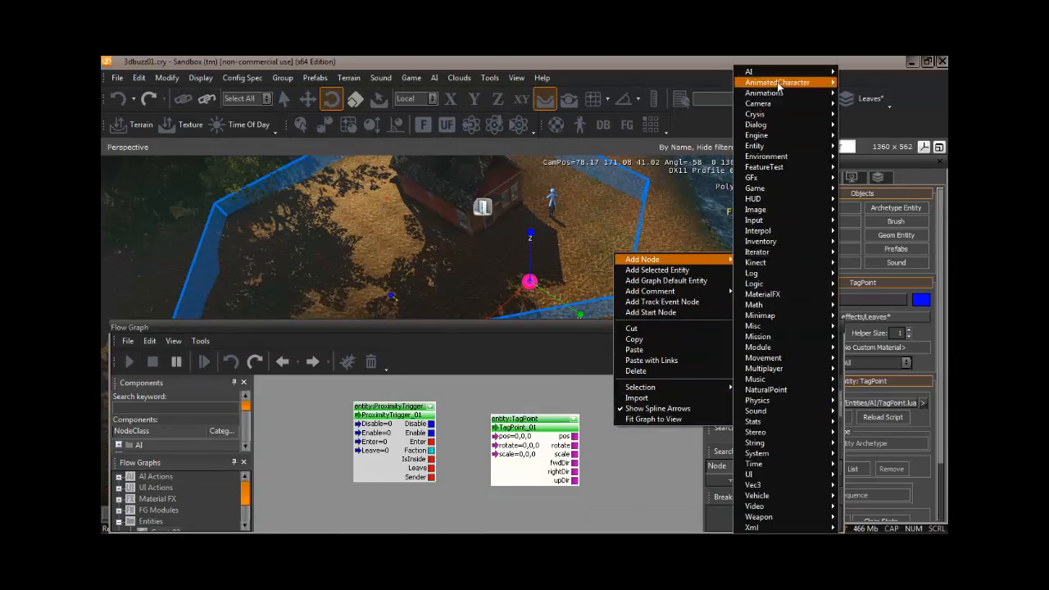
pyautogui.moveTo(774, 74)
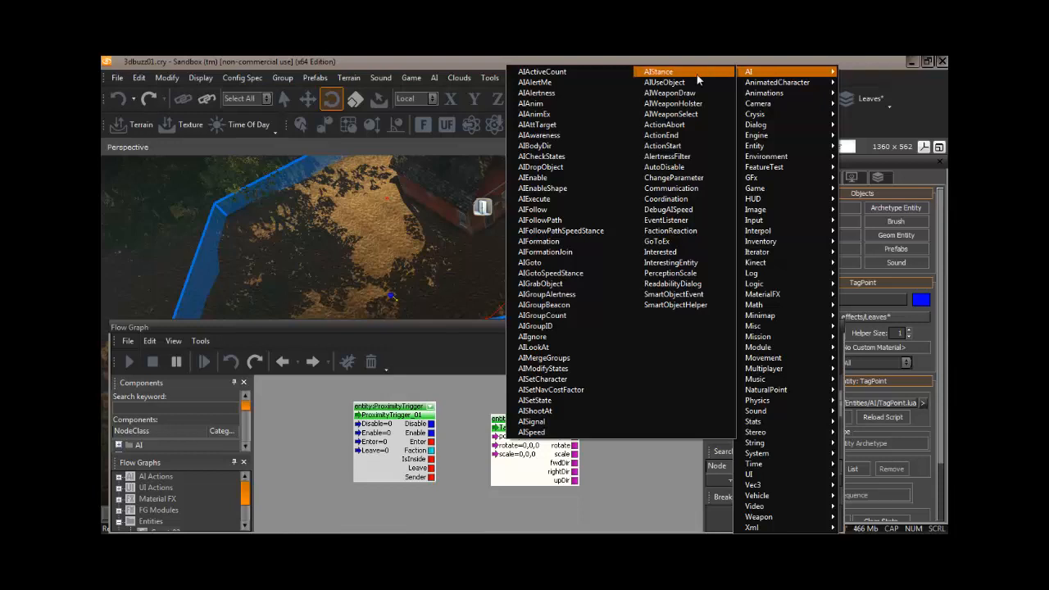
pyautogui.click(547, 264)
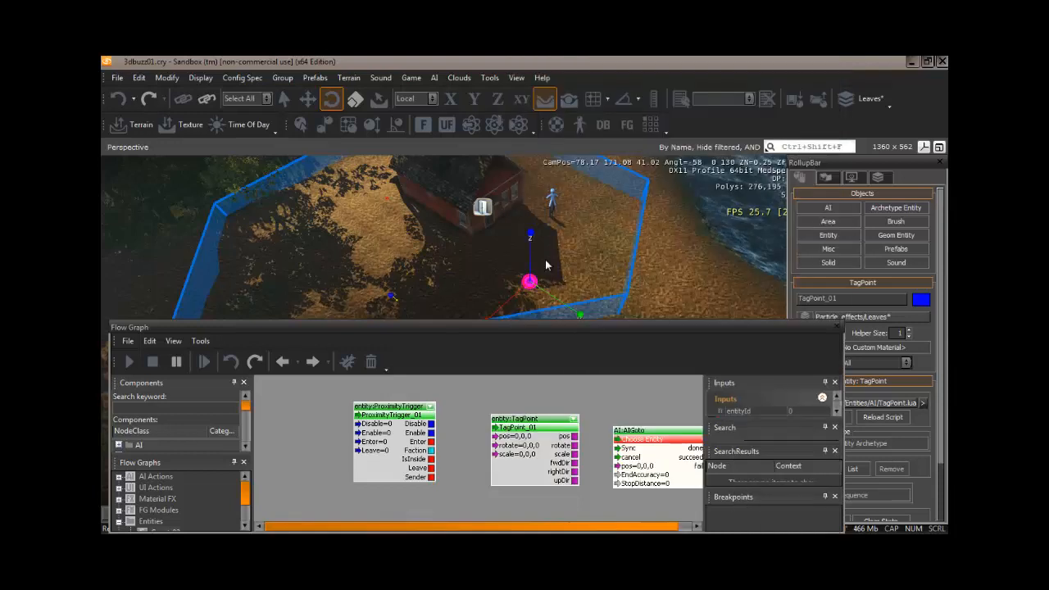
# Add a Start node to the flow graph and place it ahead of the ProximityTrigger node
pyautogui.rightClick(279, 415)
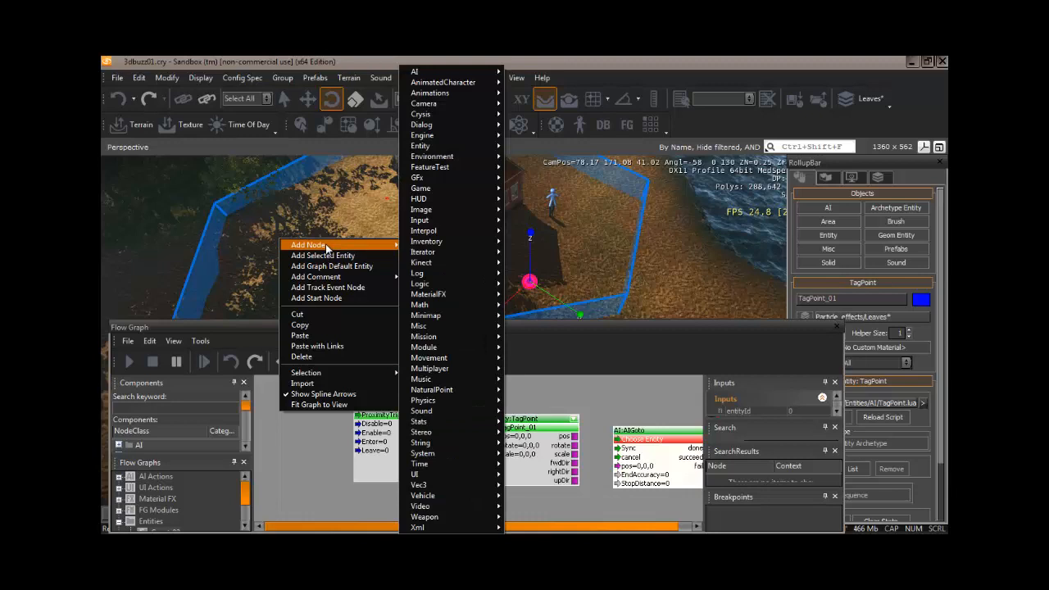
pyautogui.moveTo(443, 326)
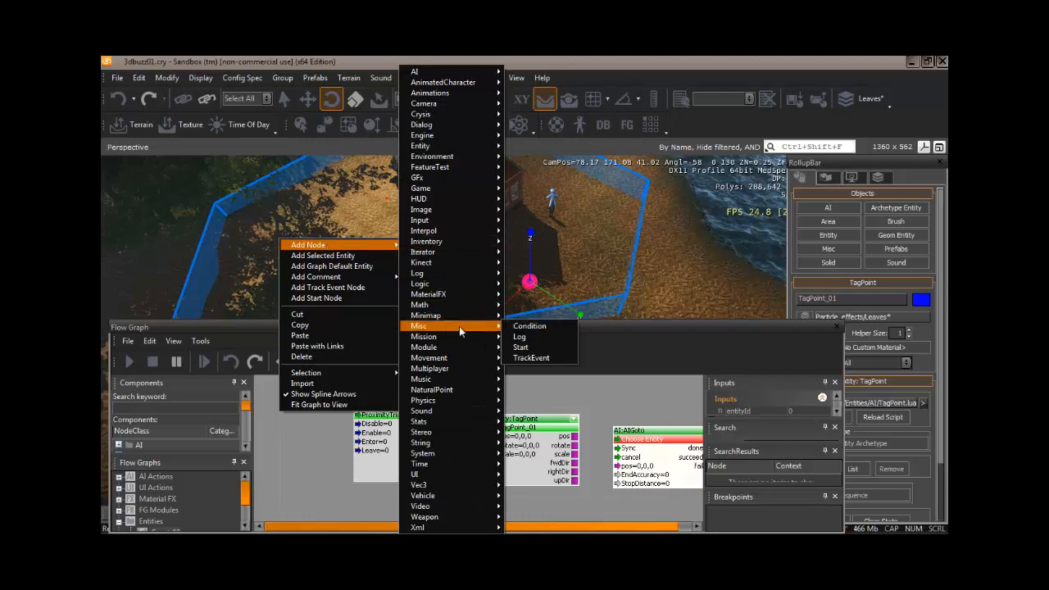
pyautogui.click(320, 299)
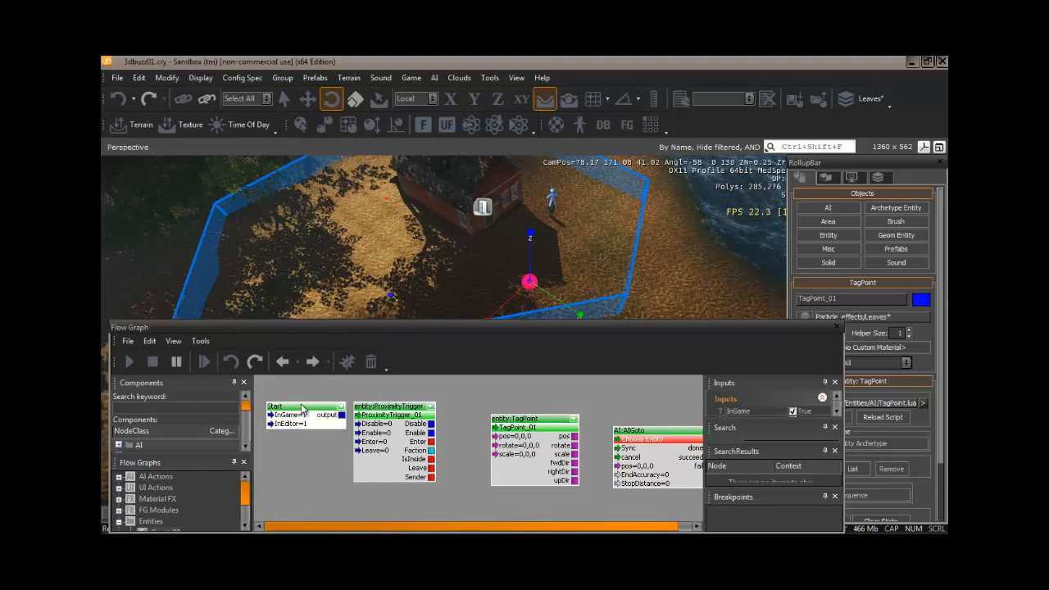
pyautogui.moveTo(304, 410); pyautogui.dragTo(297, 405)
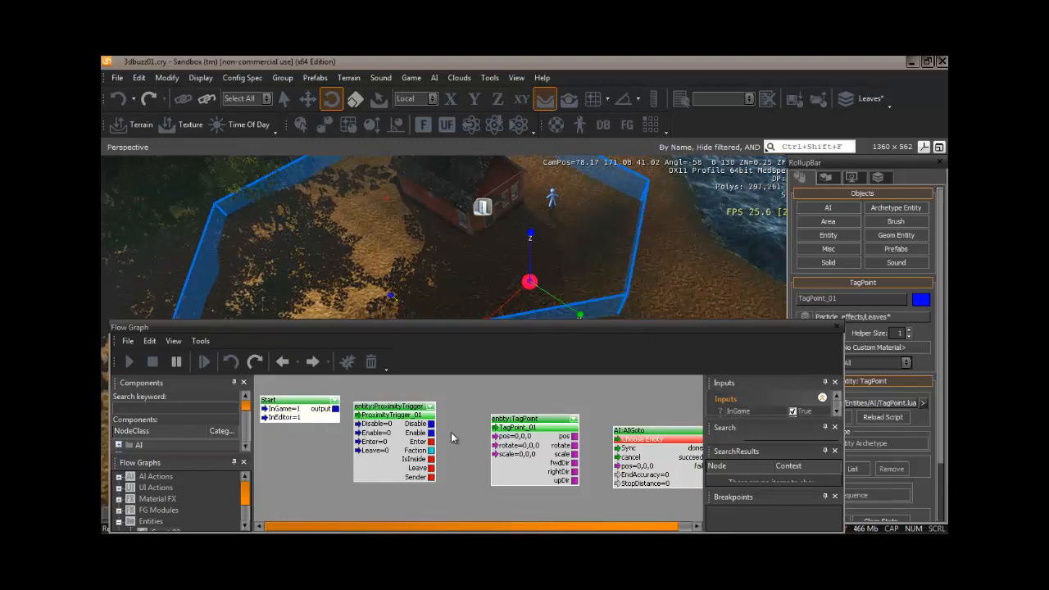
# Link the Start node's output to the Enable input of the ProximityTrigger node
pyautogui.moveTo(438, 324); pyautogui.dragTo(433, 292)
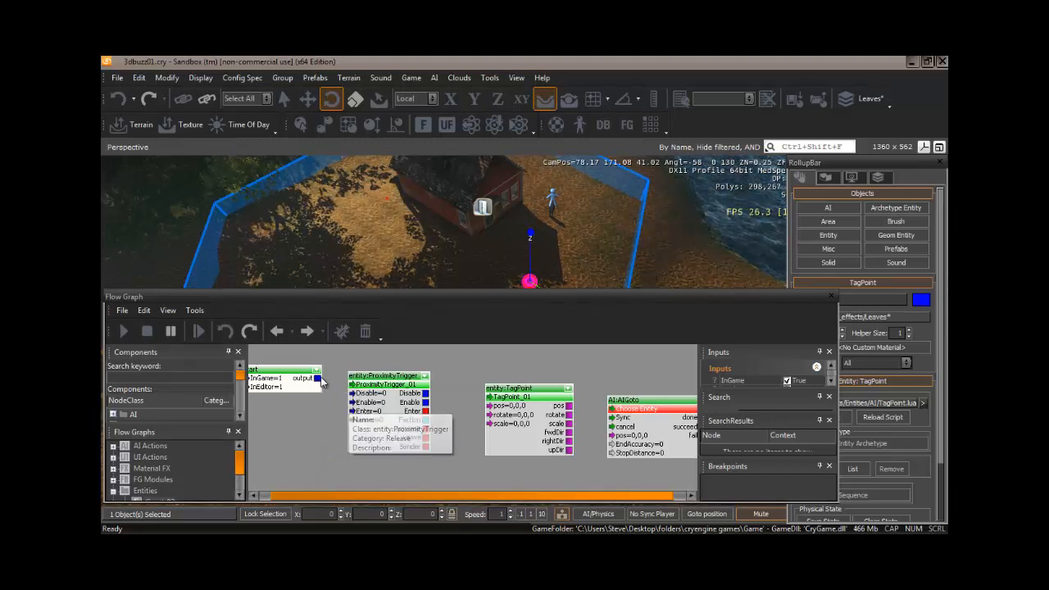
pyautogui.moveTo(324, 391)
pyautogui.mouseDown()
pyautogui.moveTo(343, 397)
pyautogui.moveTo(325, 389)
pyautogui.mouseUp()
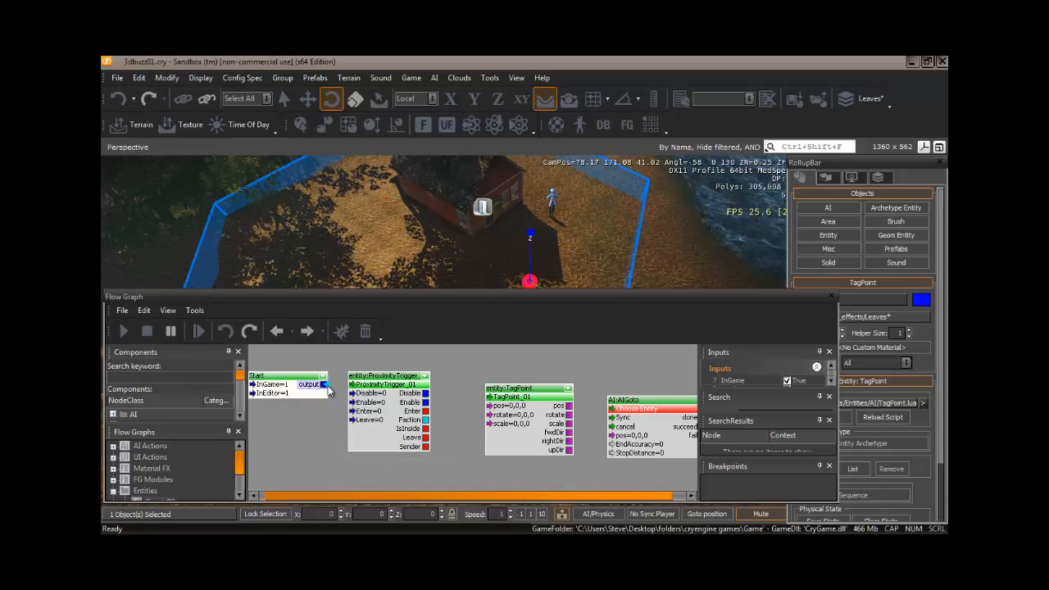
pyautogui.moveTo(326, 384); pyautogui.dragTo(352, 402)
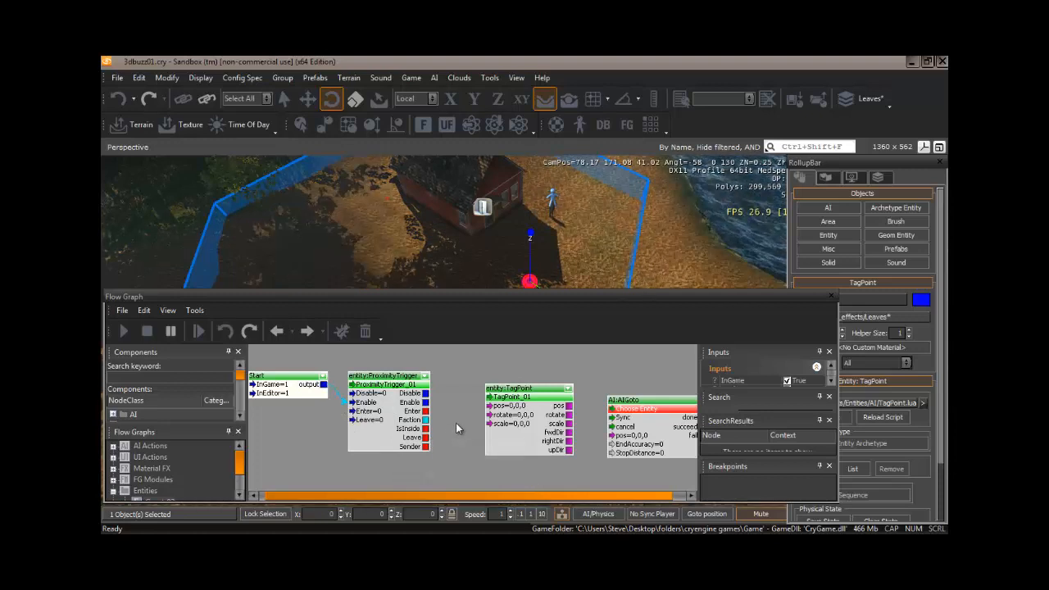
# Move the TagPoint node lower and link the ProximityTrigger's Enter output to the AIGoto node's Sync input
pyautogui.moveTo(529, 390); pyautogui.dragTo(511, 427)
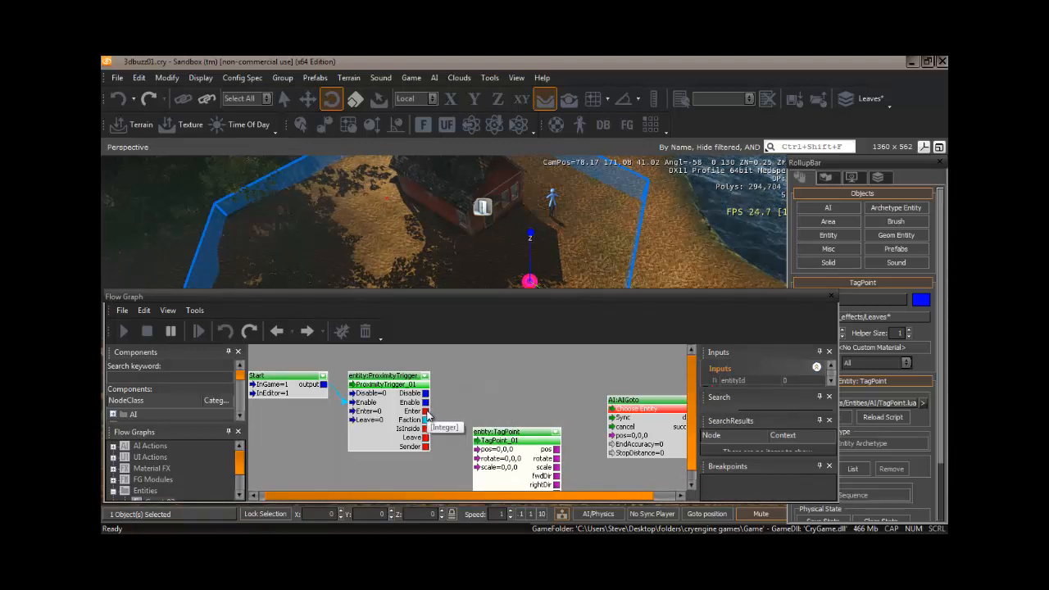
pyautogui.moveTo(426, 414); pyautogui.dragTo(472, 409)
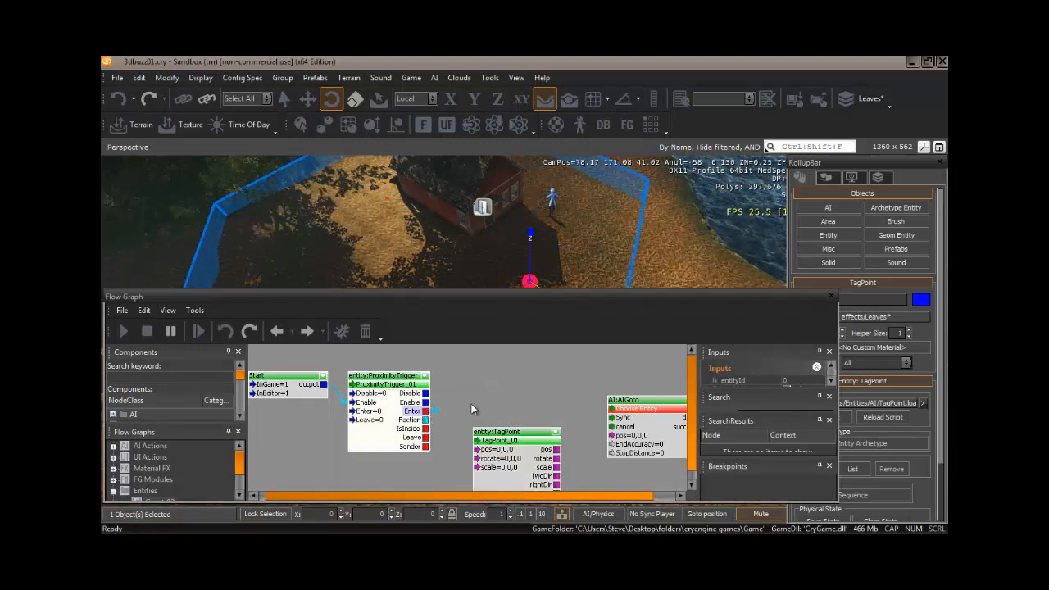
pyautogui.moveTo(608, 423); pyautogui.dragTo(613, 424)
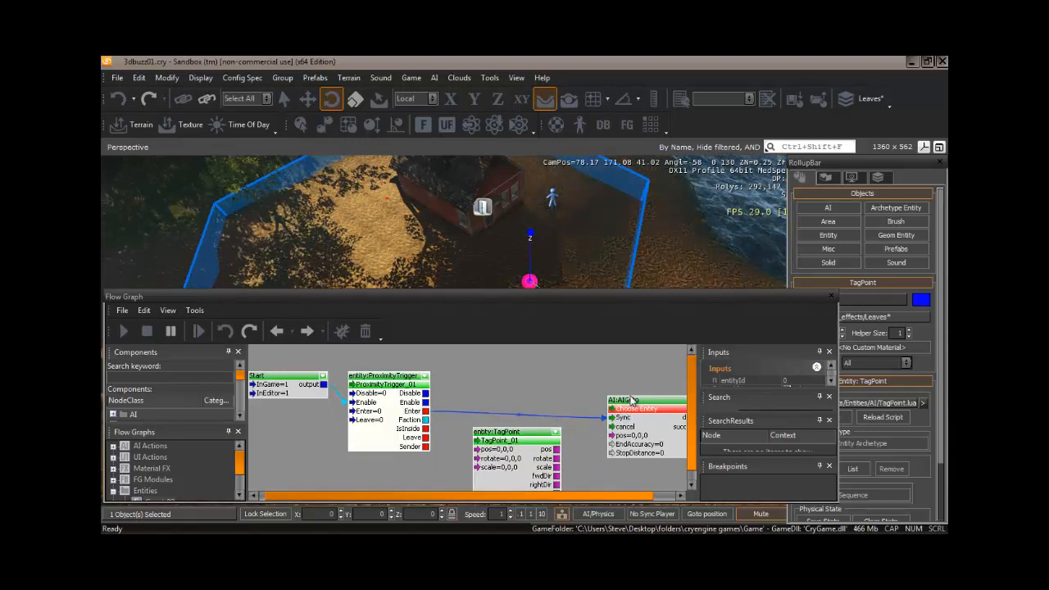
# Assign the graph entity to the AIGoto node and link the TagPoint's pos output to its pos input
pyautogui.click(553, 203)
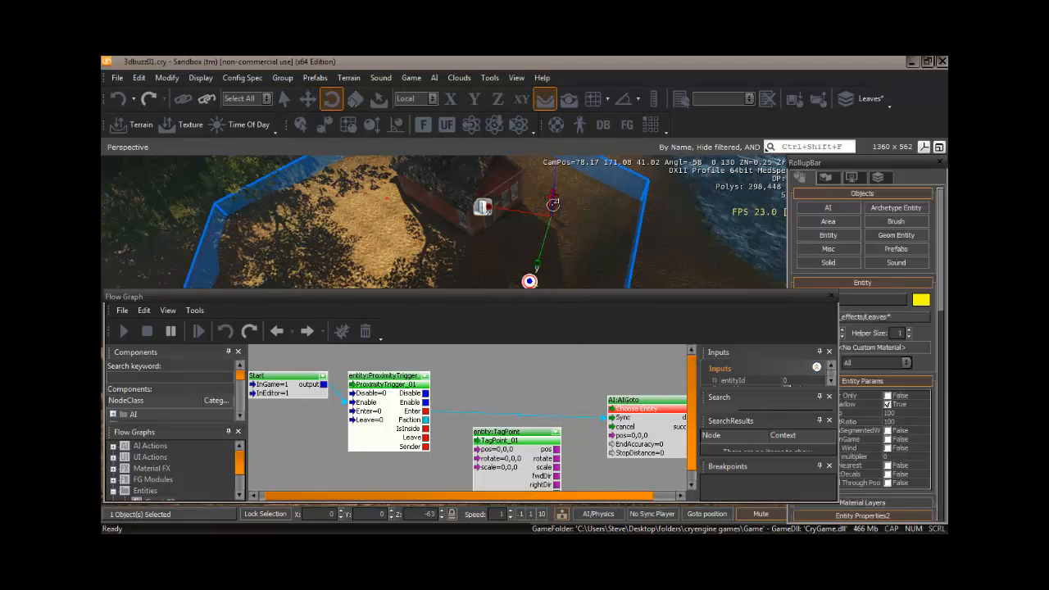
pyautogui.rightClick(639, 412)
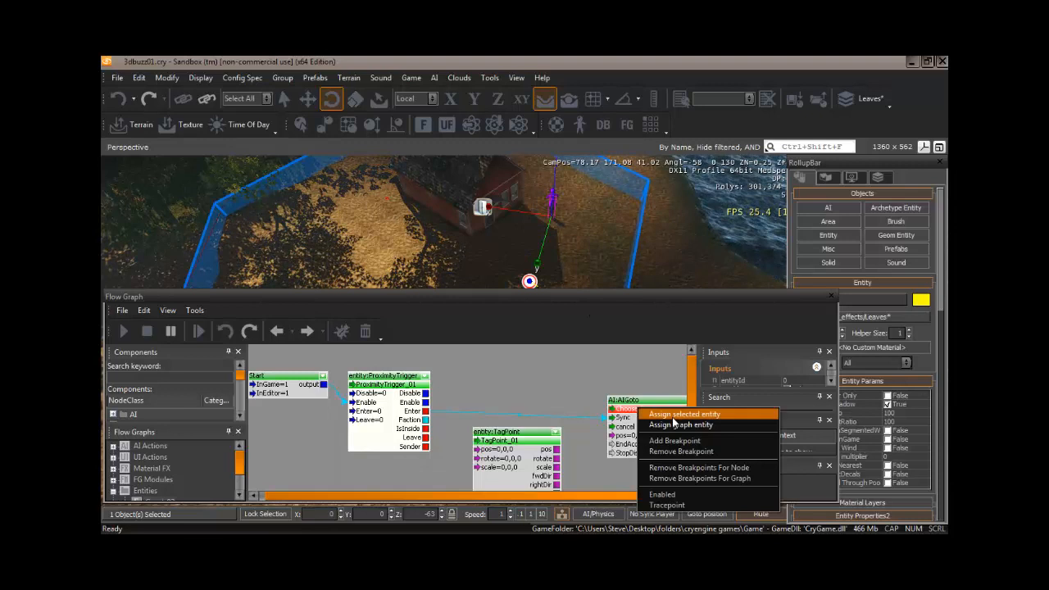
pyautogui.click(674, 423)
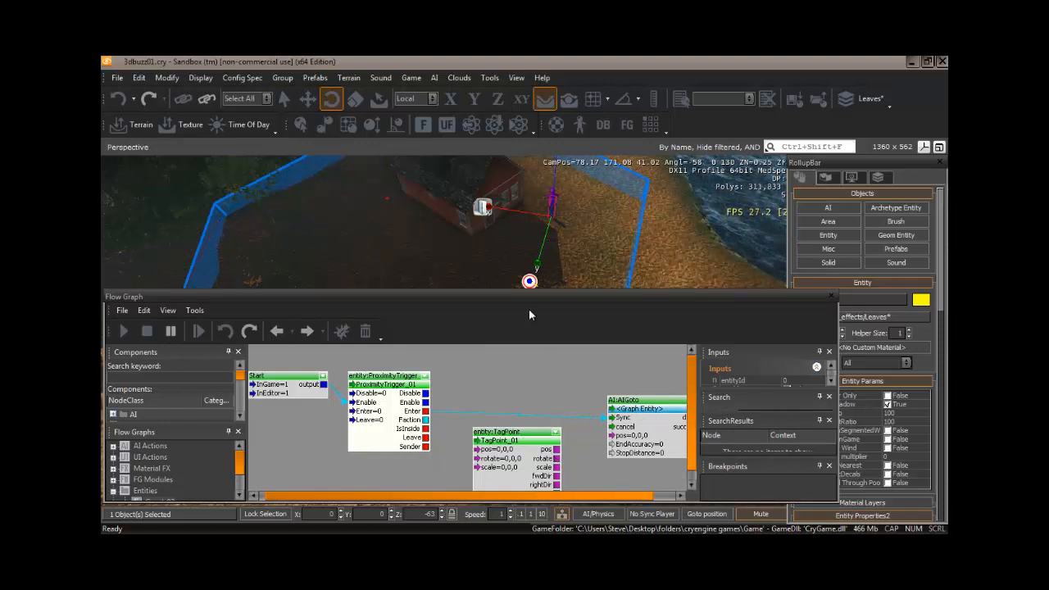
pyautogui.click(557, 451)
pyautogui.moveTo(557, 451); pyautogui.dragTo(613, 438)
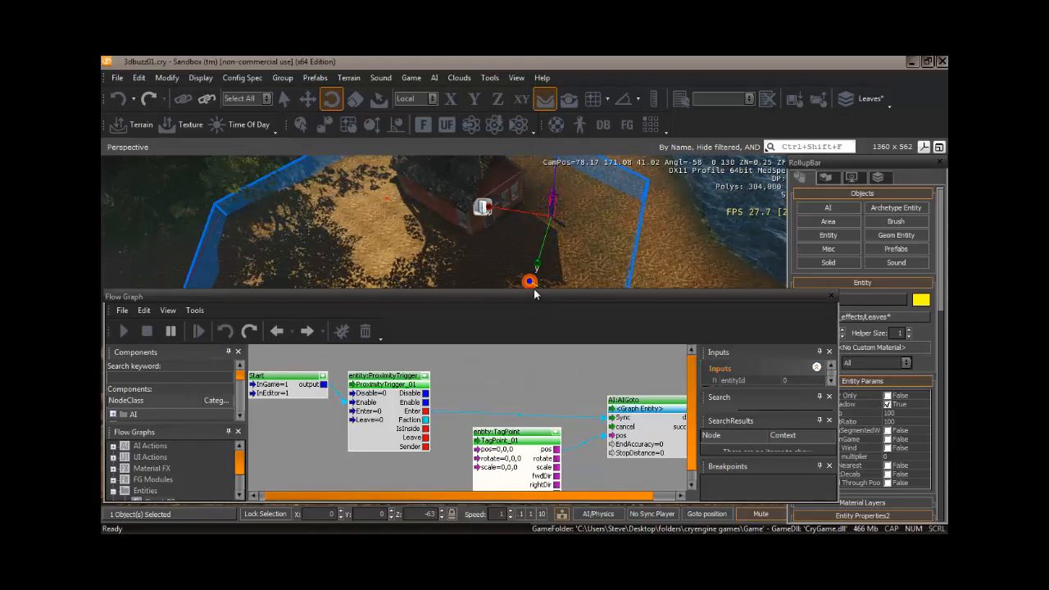
# Make the Flow Graph window taller and narrower, and move it aside to uncover the navigation area in the viewport
pyautogui.moveTo(533, 295); pyautogui.dragTo(599, 172)
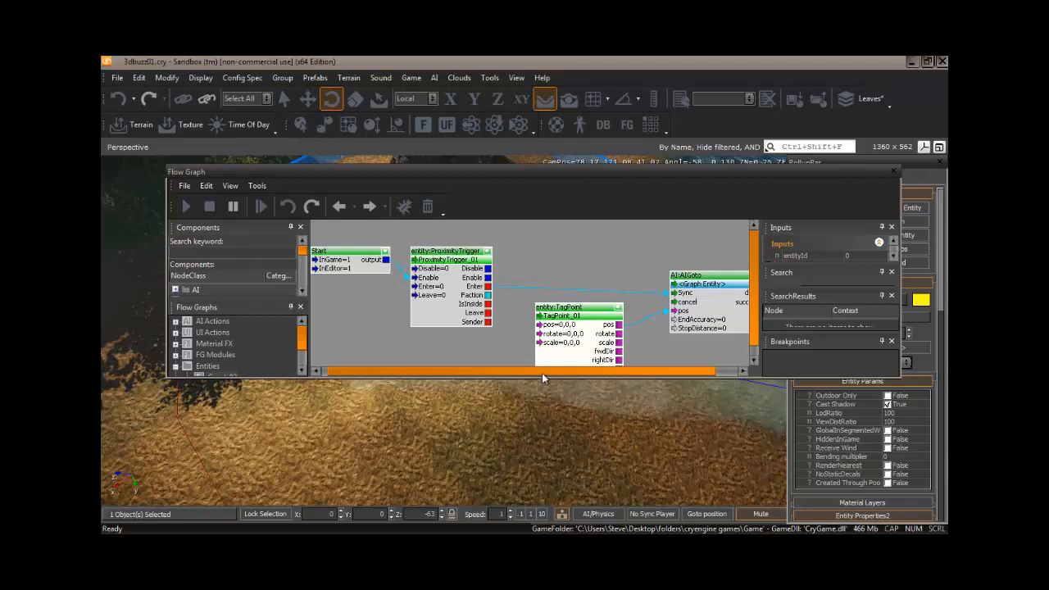
pyautogui.moveTo(543, 387); pyautogui.dragTo(543, 498)
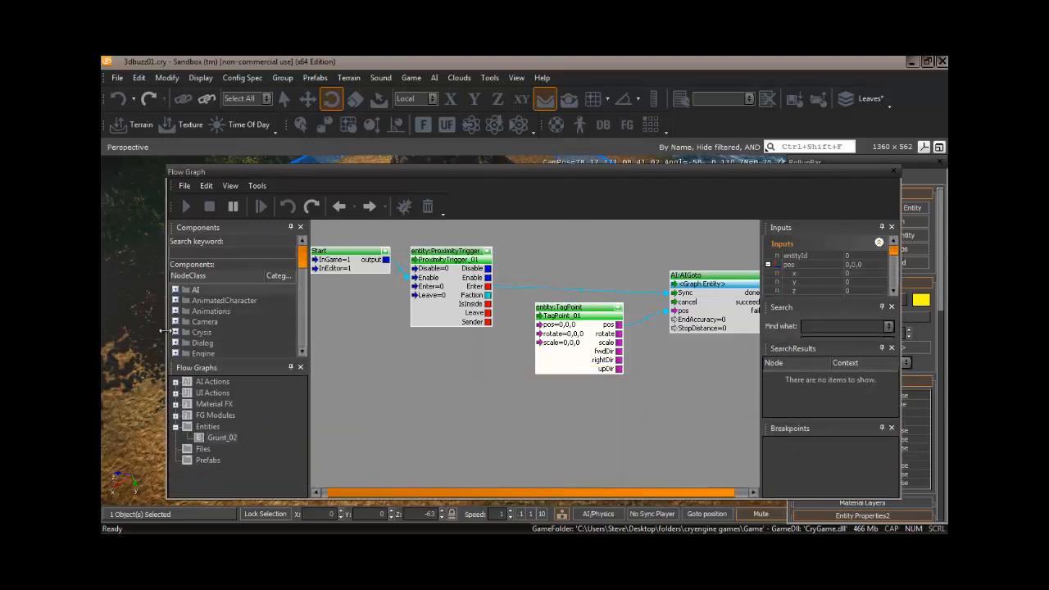
pyautogui.moveTo(166, 330); pyautogui.dragTo(236, 335)
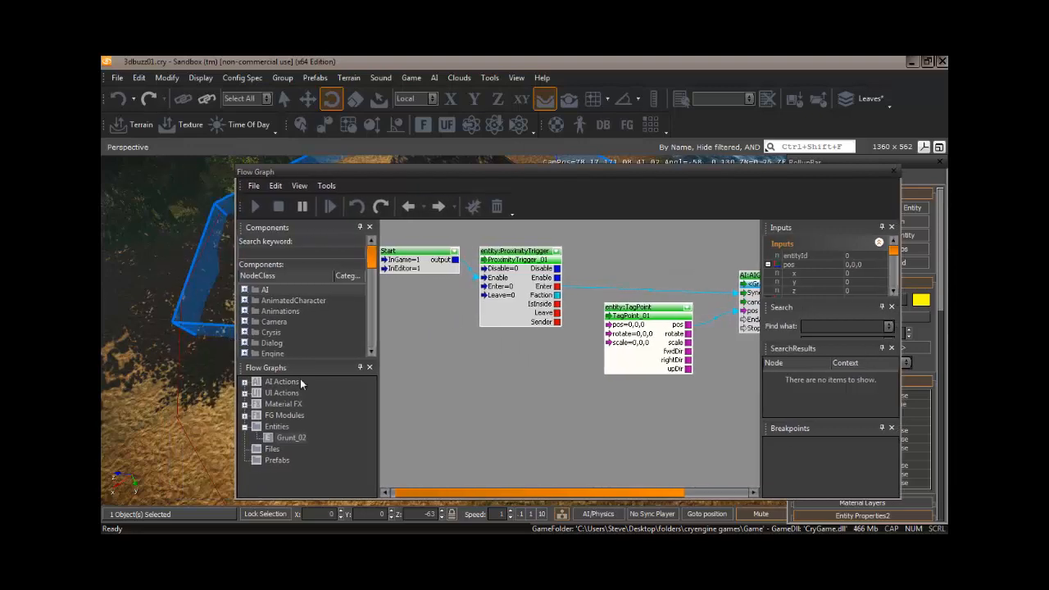
pyautogui.moveTo(543, 167); pyautogui.dragTo(647, 169)
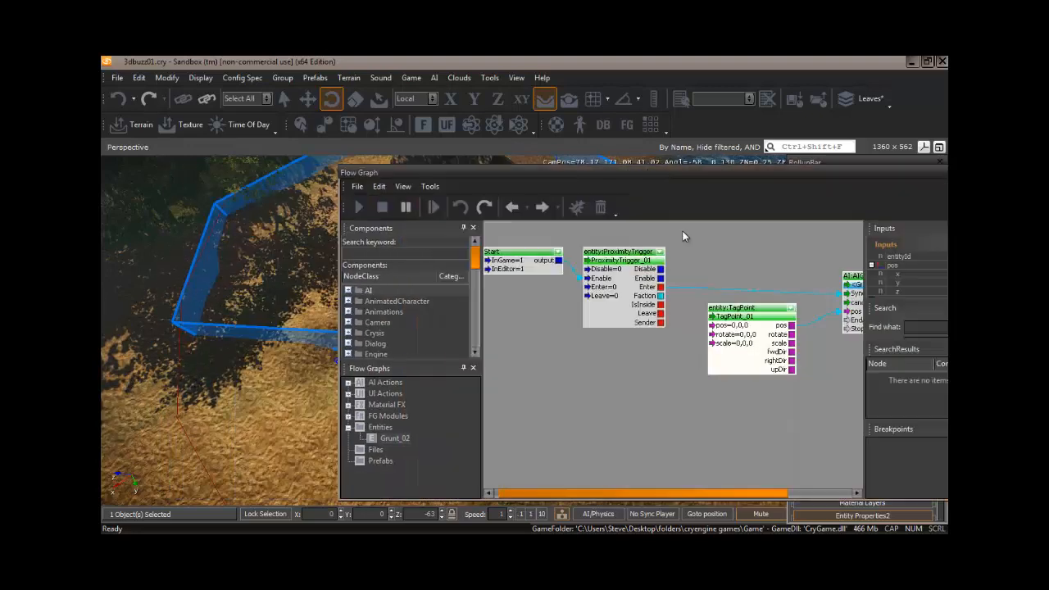
# Duplicate the TagPoint and AIGoto nodes and place the copies below the originals in the Grunt's flow graph
pyautogui.moveTo(306, 356); pyautogui.dragTo(308, 359, button='right')
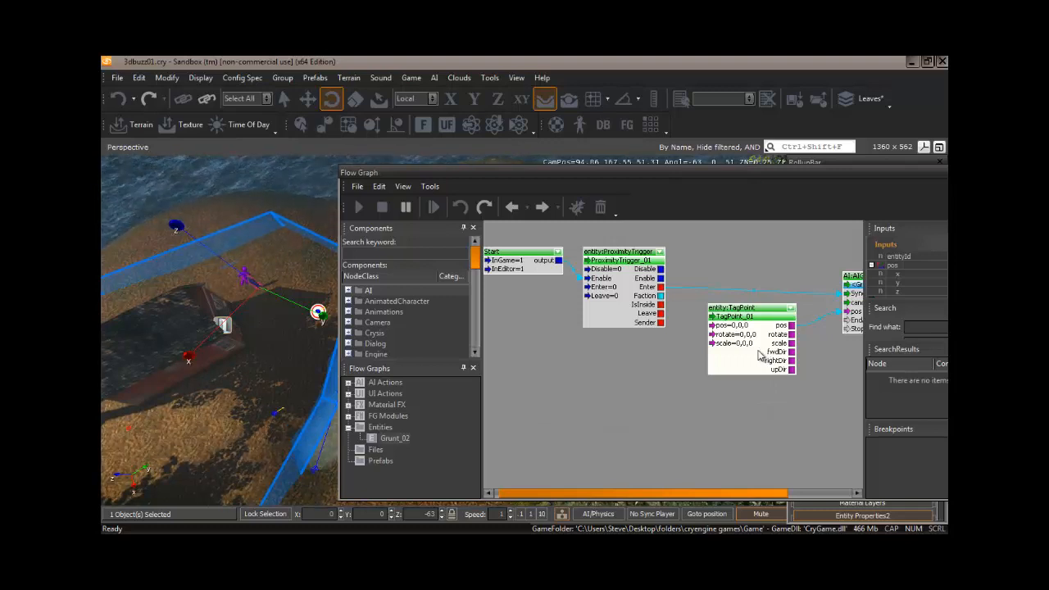
pyautogui.moveTo(791, 325); pyautogui.dragTo(852, 312)
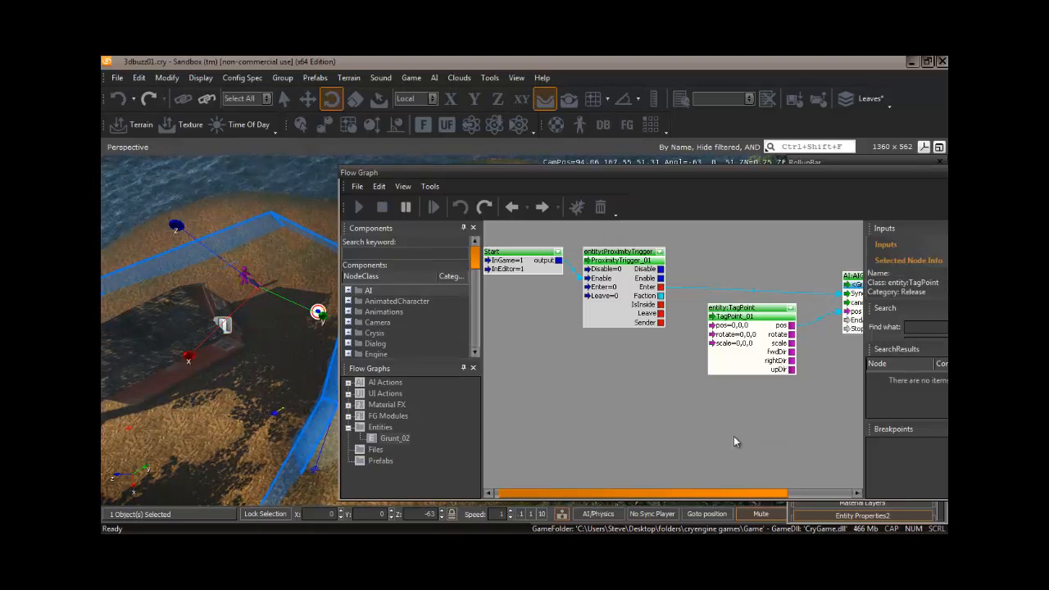
pyautogui.hotkey('ctrl', 'v')
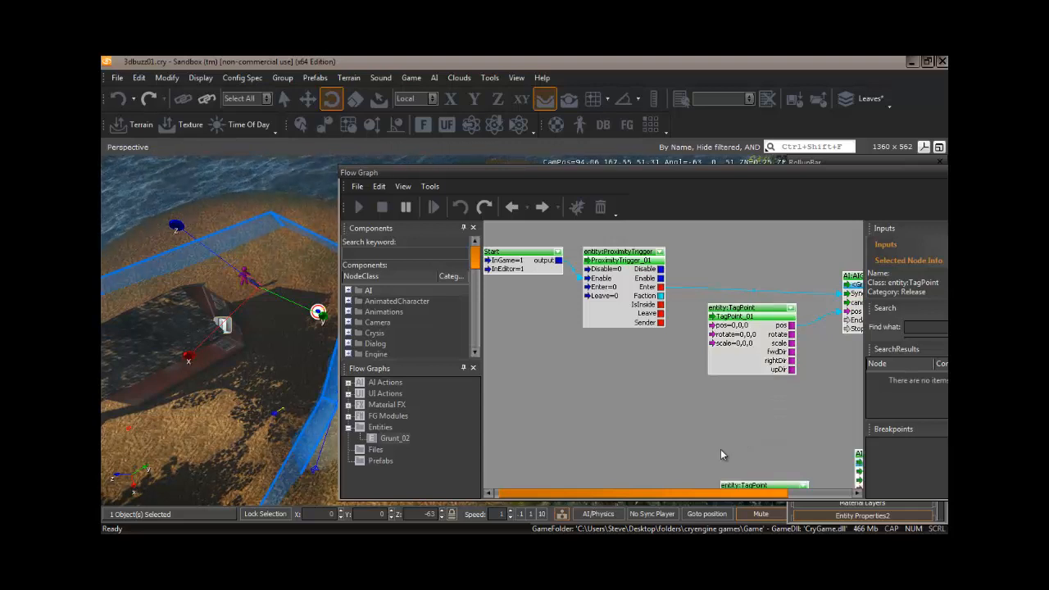
pyautogui.scroll(-2, 748, 431)
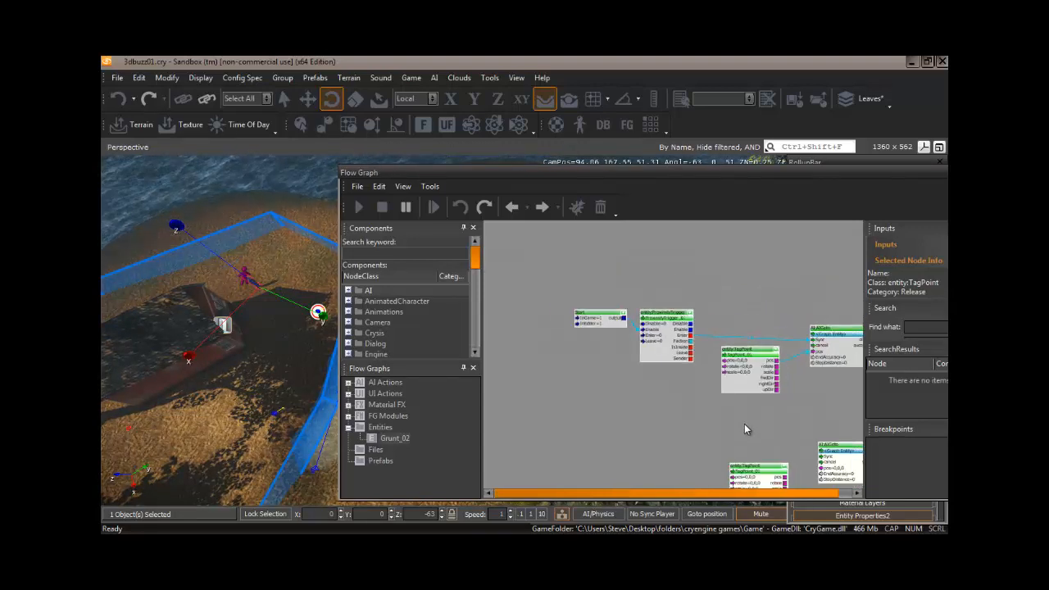
pyautogui.moveTo(747, 429); pyautogui.dragTo(681, 376, button='right')
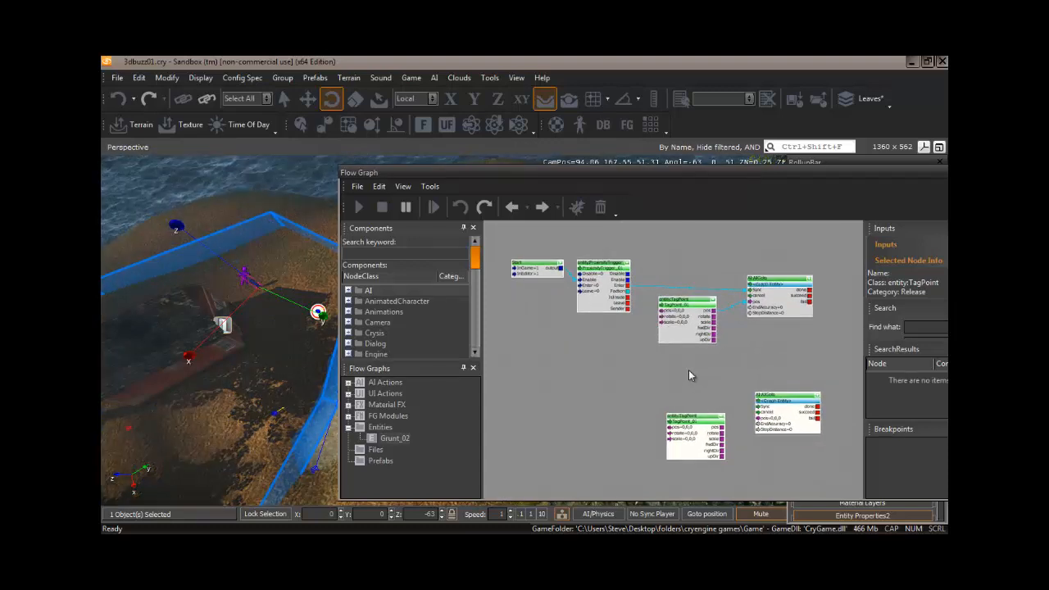
# Assign TagPoint_02 to the copied TagPoint node and link its pos output to the copied AIGoto node's pos input
pyautogui.click(273, 415)
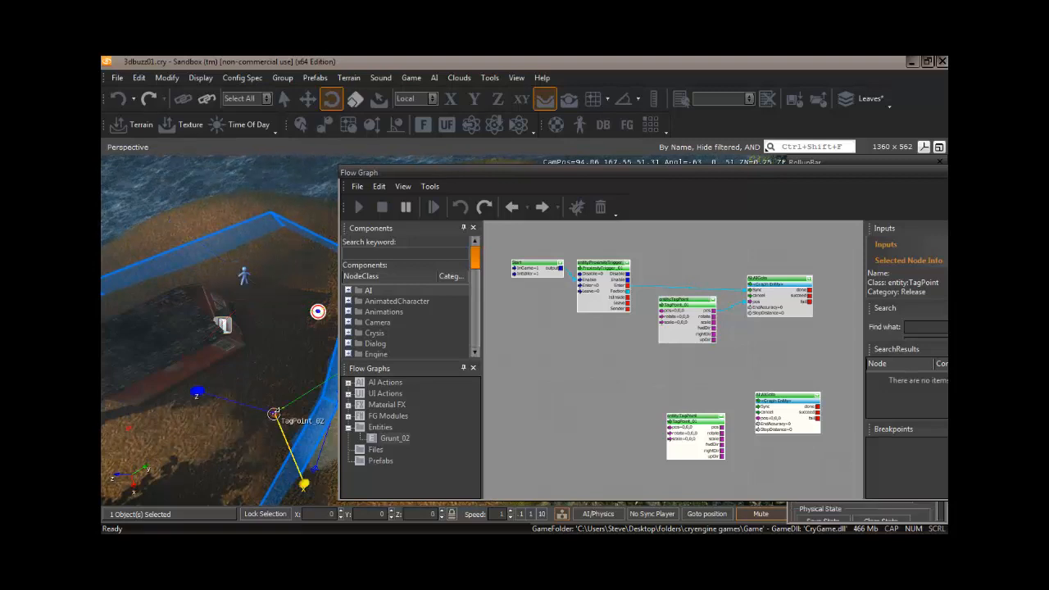
pyautogui.rightClick(688, 424)
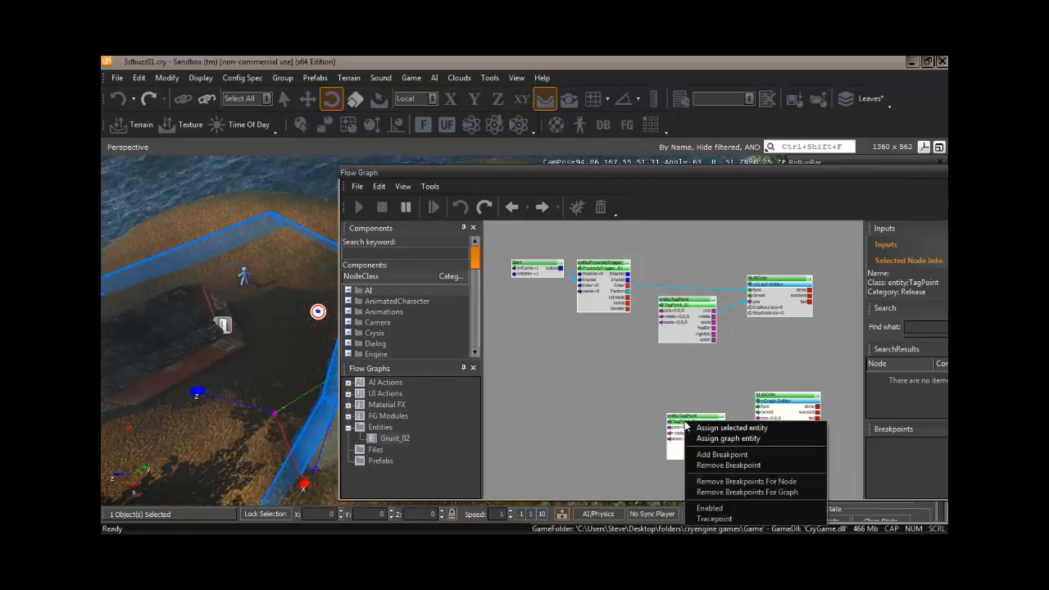
pyautogui.click(721, 428)
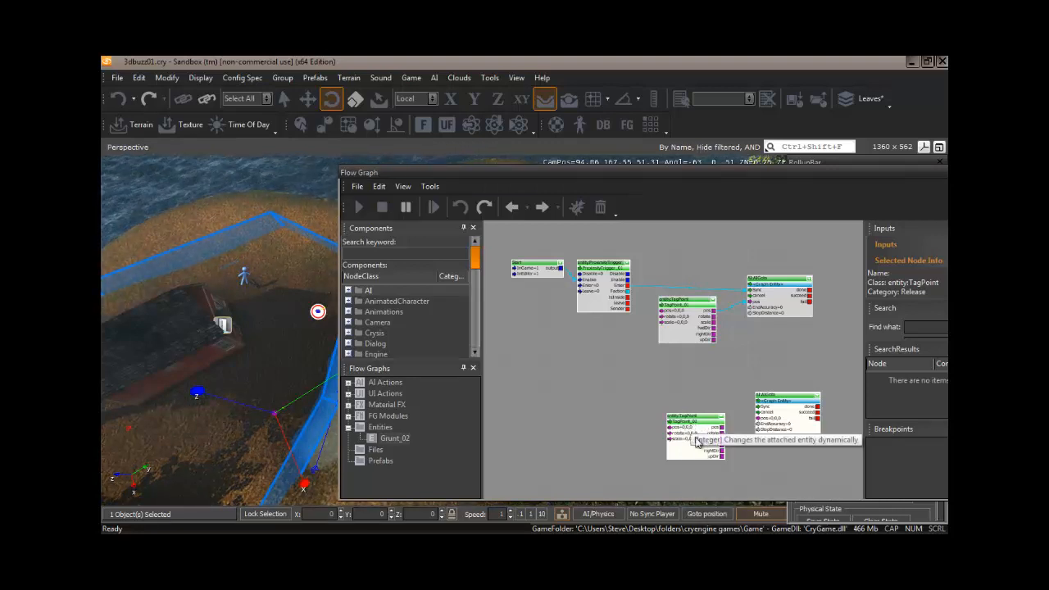
pyautogui.moveTo(723, 428); pyautogui.dragTo(761, 424)
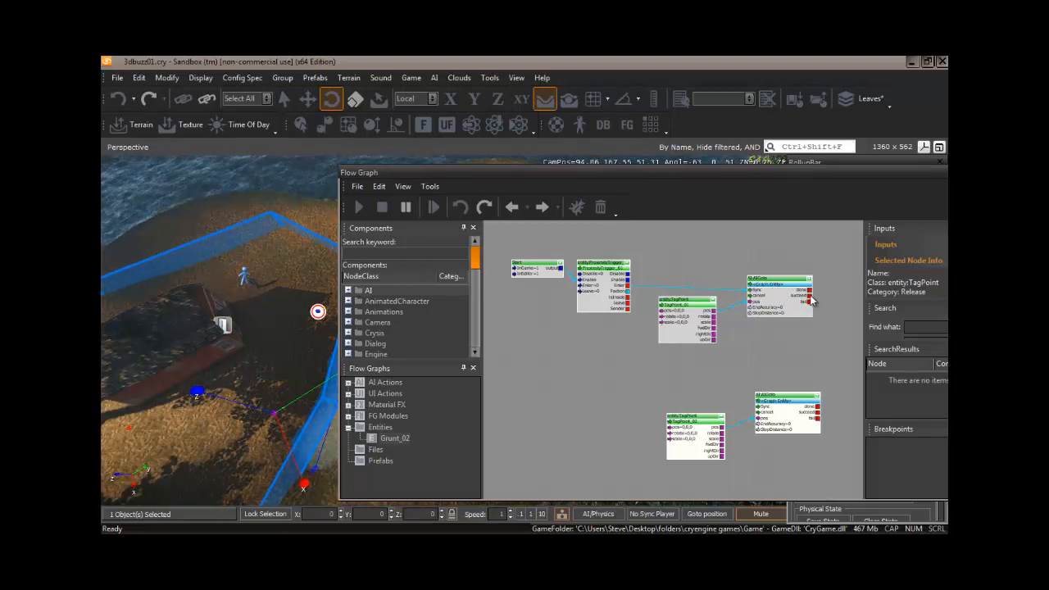
# Link the first AIGoto node's succeed output to the second AIGoto node's Sync input, and close the Flow Graph window
pyautogui.click(811, 301)
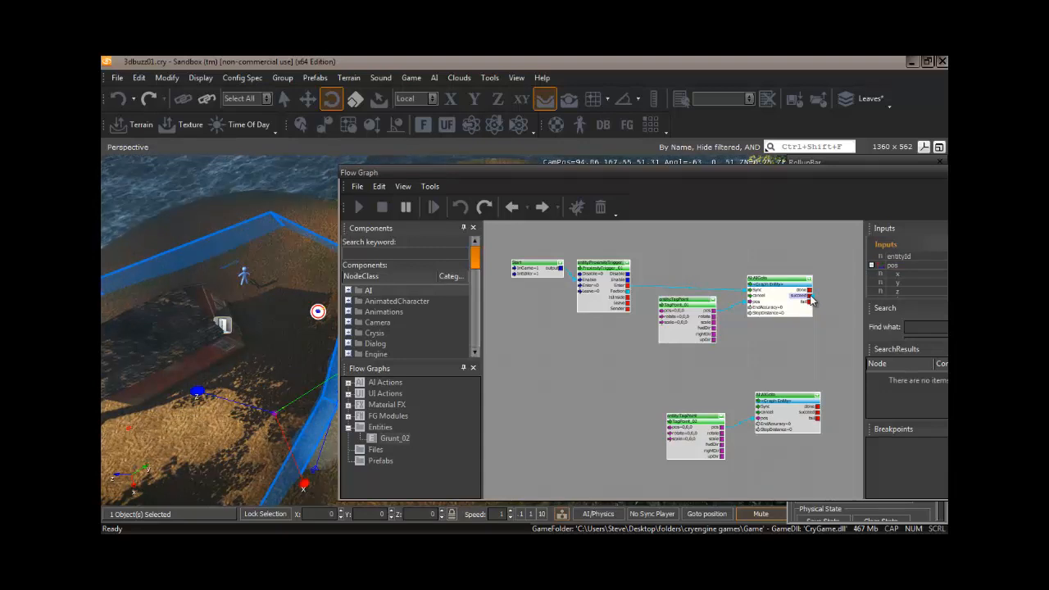
pyautogui.moveTo(838, 292); pyautogui.dragTo(757, 408)
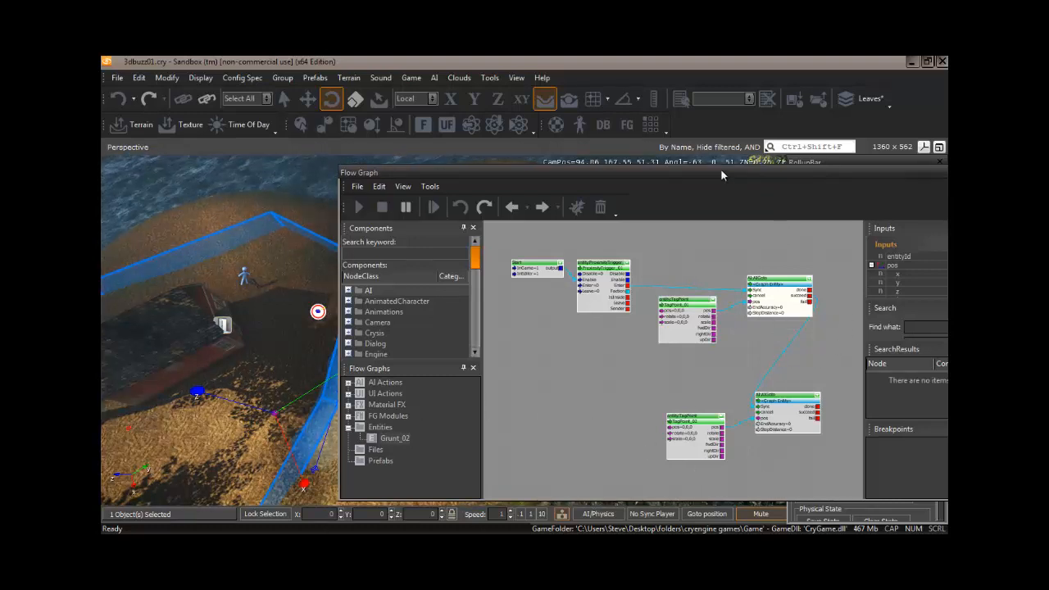
pyautogui.moveTo(708, 166); pyautogui.dragTo(571, 149)
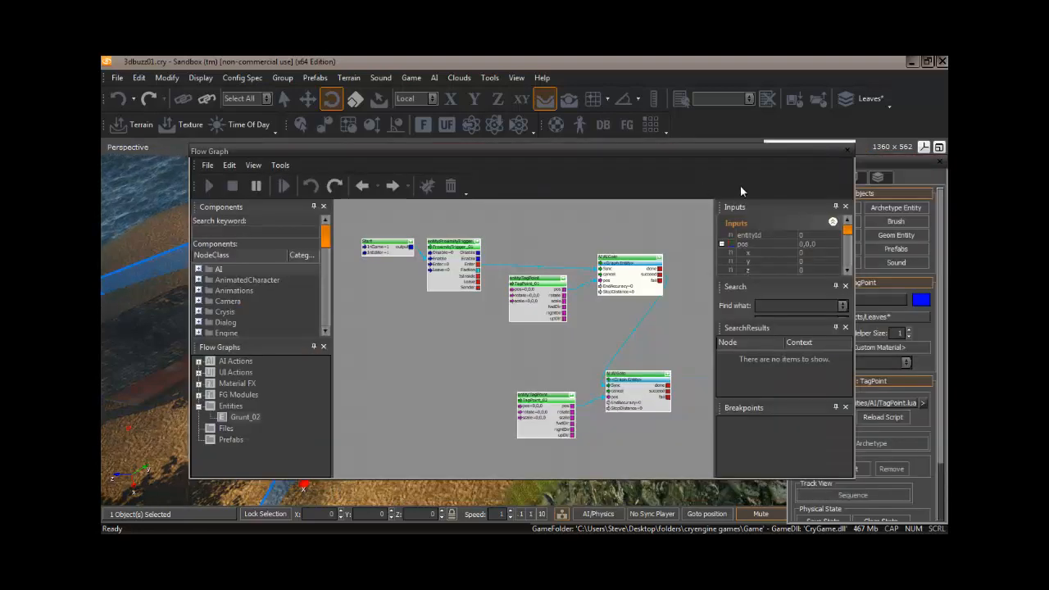
pyautogui.click(848, 150)
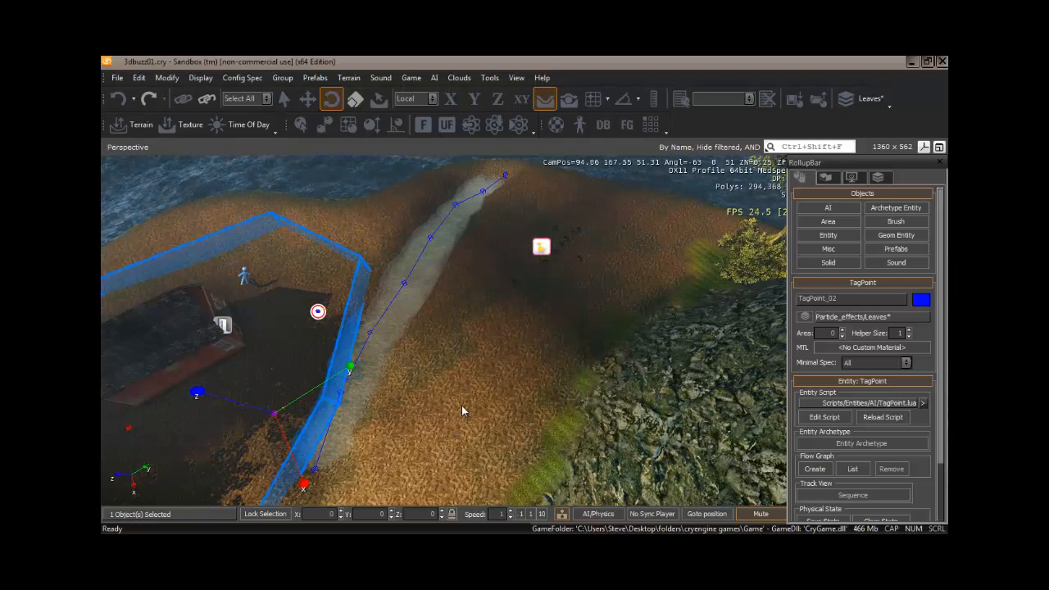
# Test the Grunt's behaviour in game mode by walking from the campfire towards the house, and return to editing
pyautogui.moveTo(462, 399)
pyautogui.mouseDown(button='right')
pyautogui.moveTo(445, 398)
pyautogui.moveTo(462, 398)
pyautogui.moveTo(462, 408)
pyautogui.moveTo(342, 398)
pyautogui.moveTo(460, 398)
pyautogui.mouseUp(button='right')
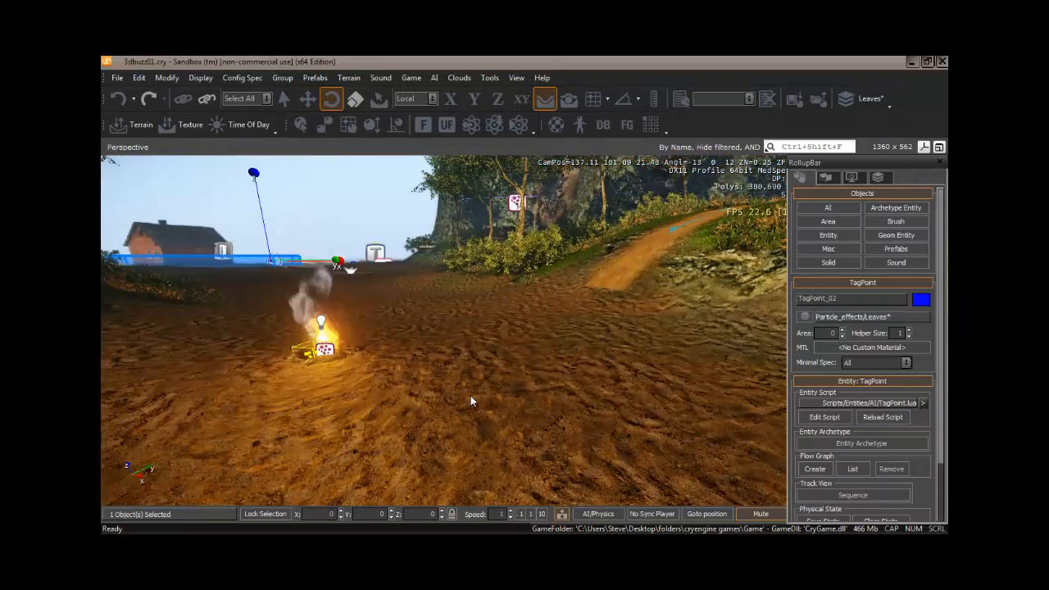
pyautogui.hotkey('ctrl', 'g')
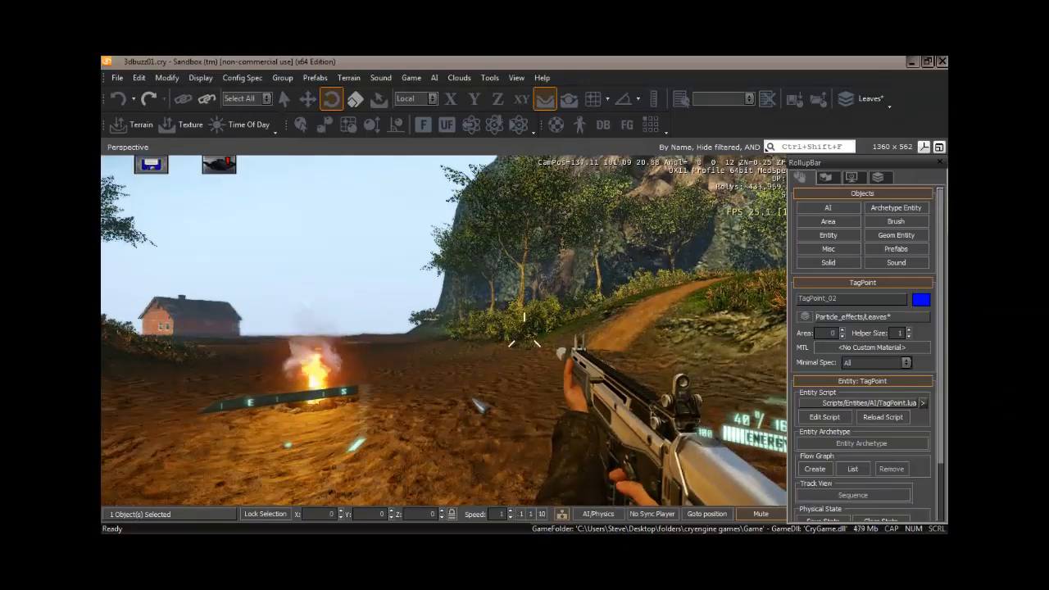
pyautogui.press('w')
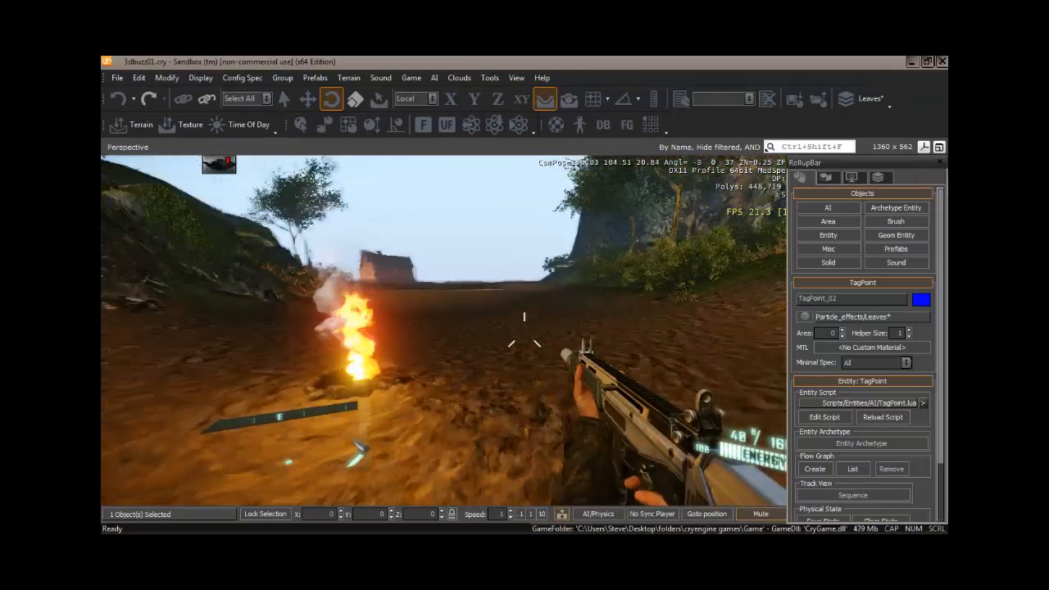
pyautogui.press('w')
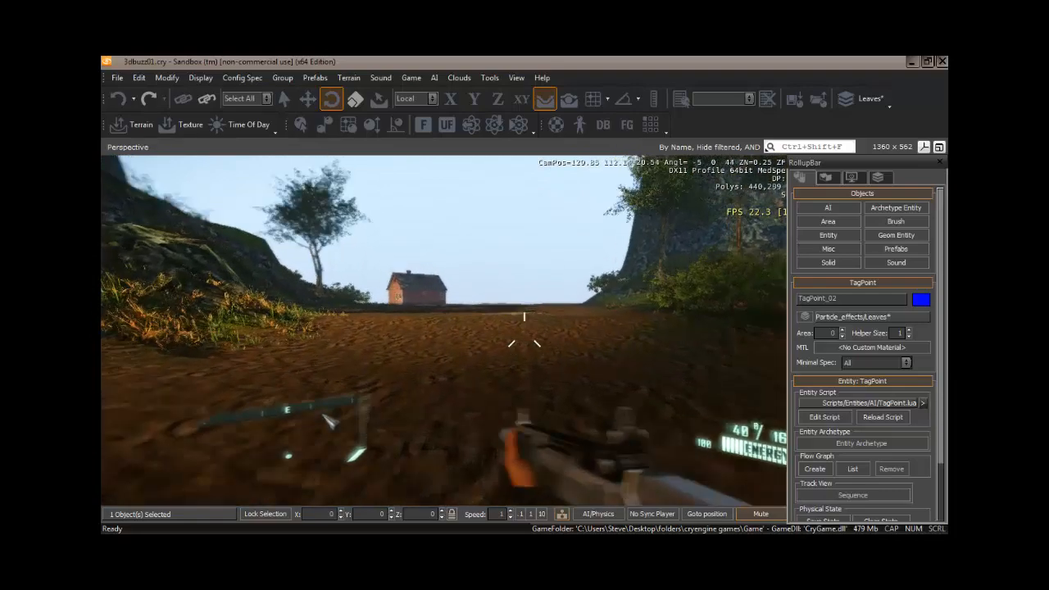
pyautogui.press('w')
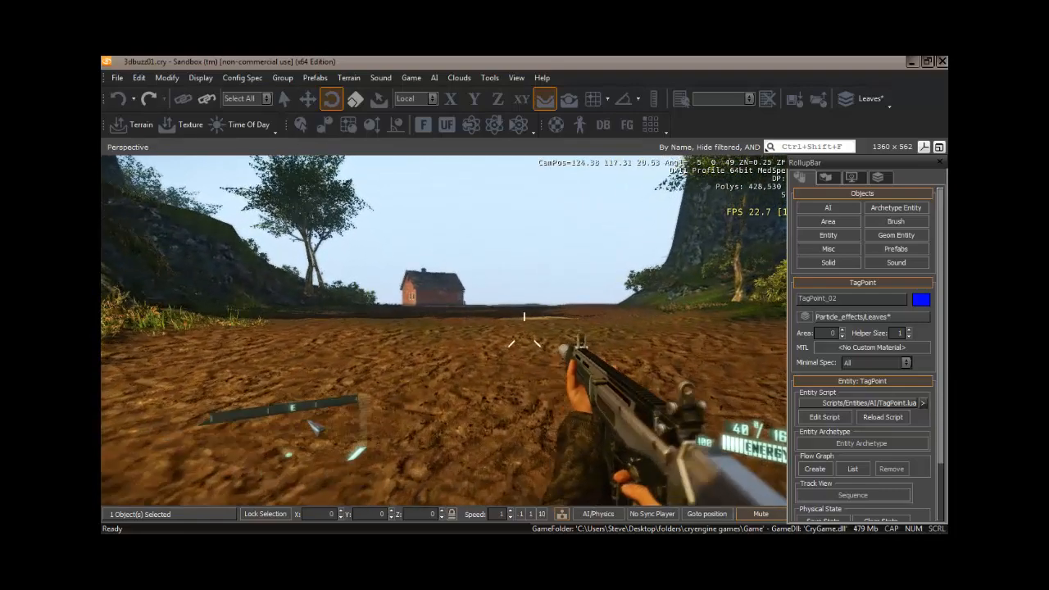
pyautogui.press('w')
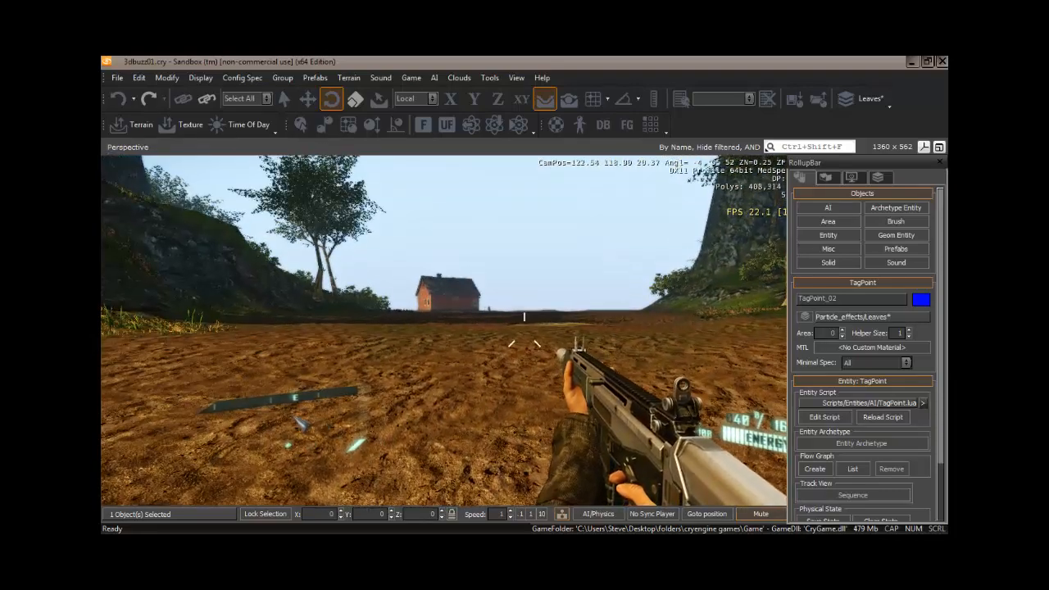
pyautogui.press('w')
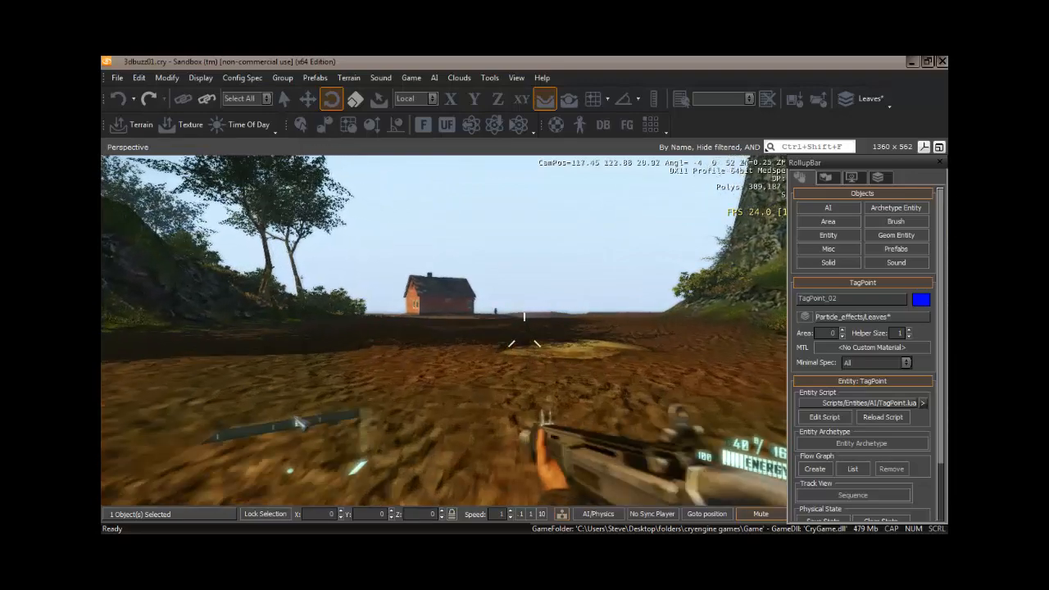
pyautogui.press('w')
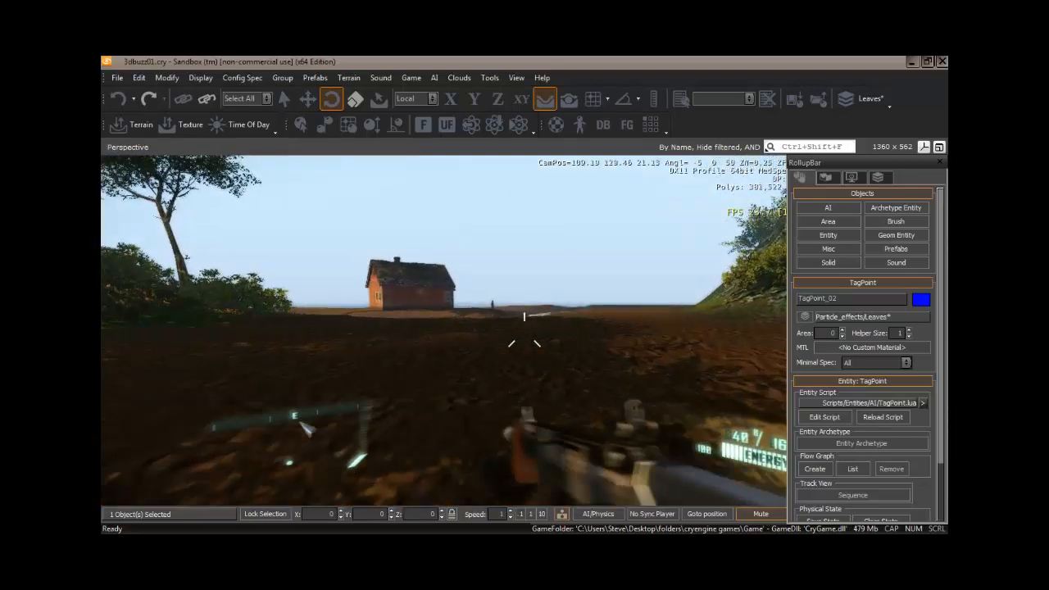
pyautogui.press('w')
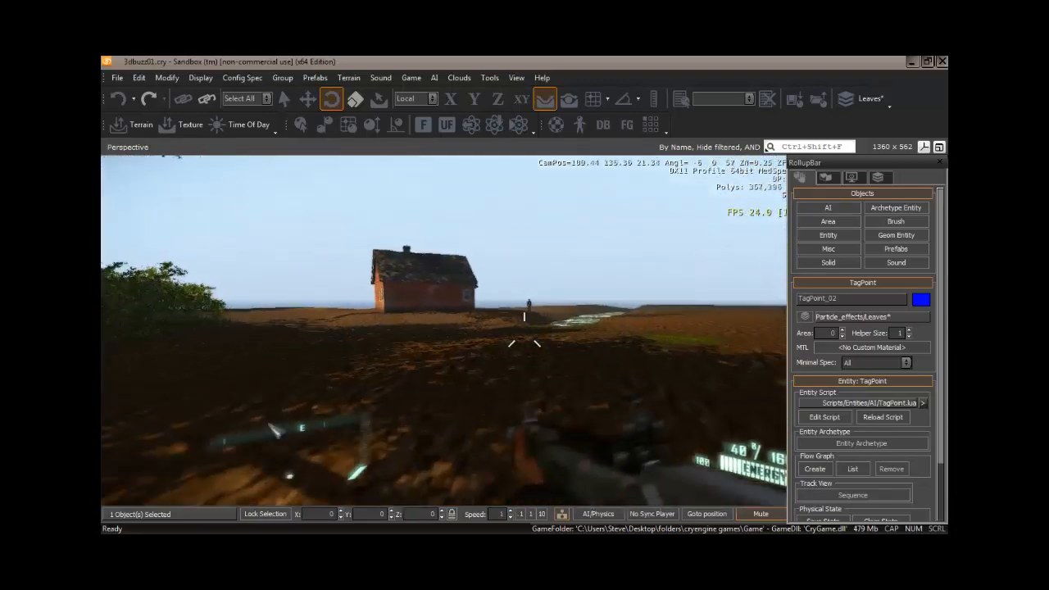
pyautogui.press('w')
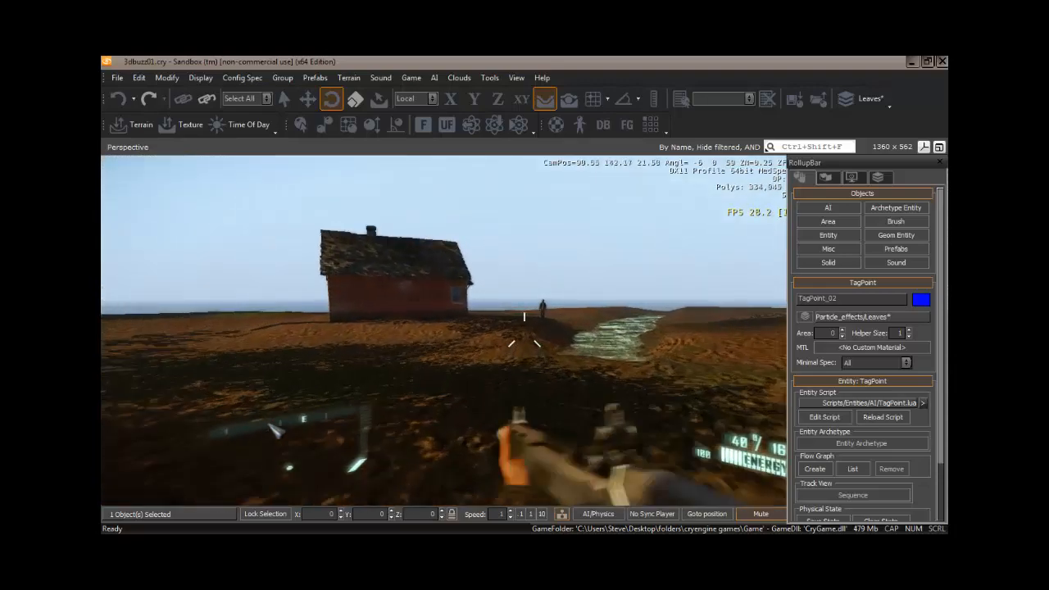
pyautogui.press('w')
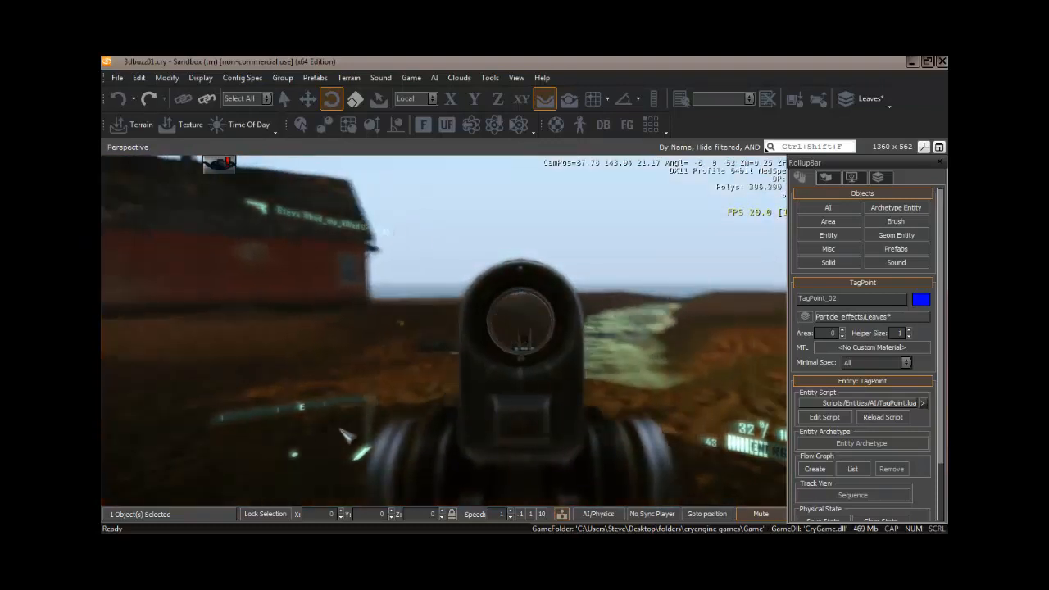
pyautogui.press('Escape')
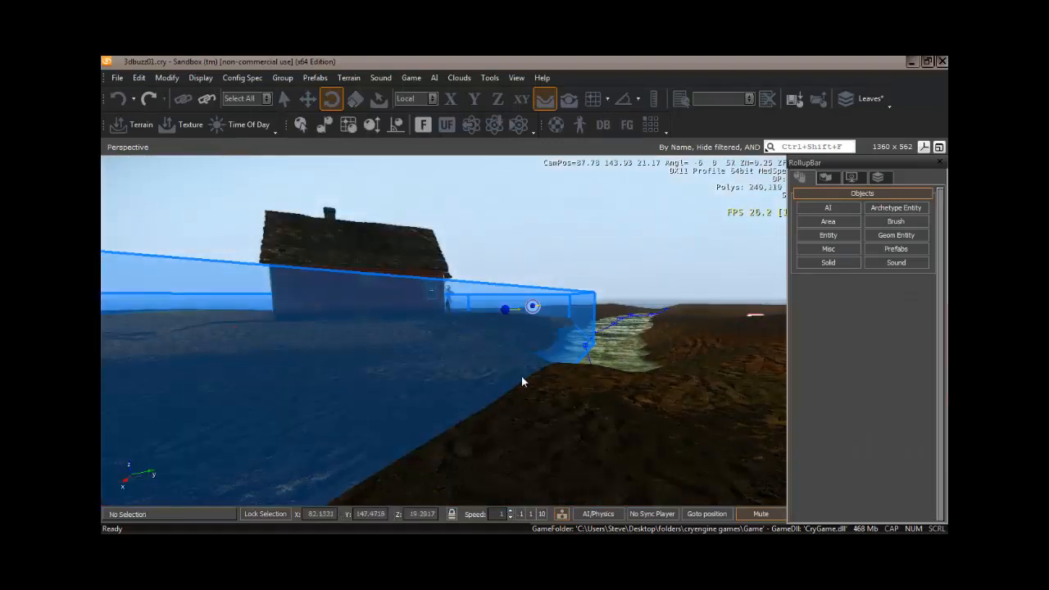
pyautogui.moveTo(521, 376); pyautogui.dragTo(522, 376, button='right')
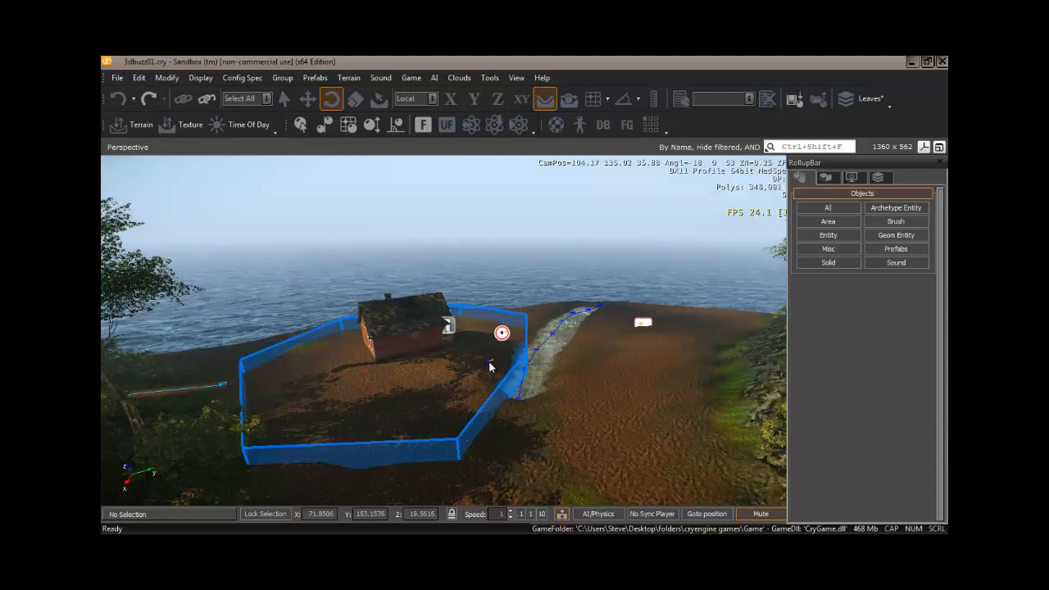
pyautogui.moveTo(472, 385); pyautogui.dragTo(466, 385, button='right')
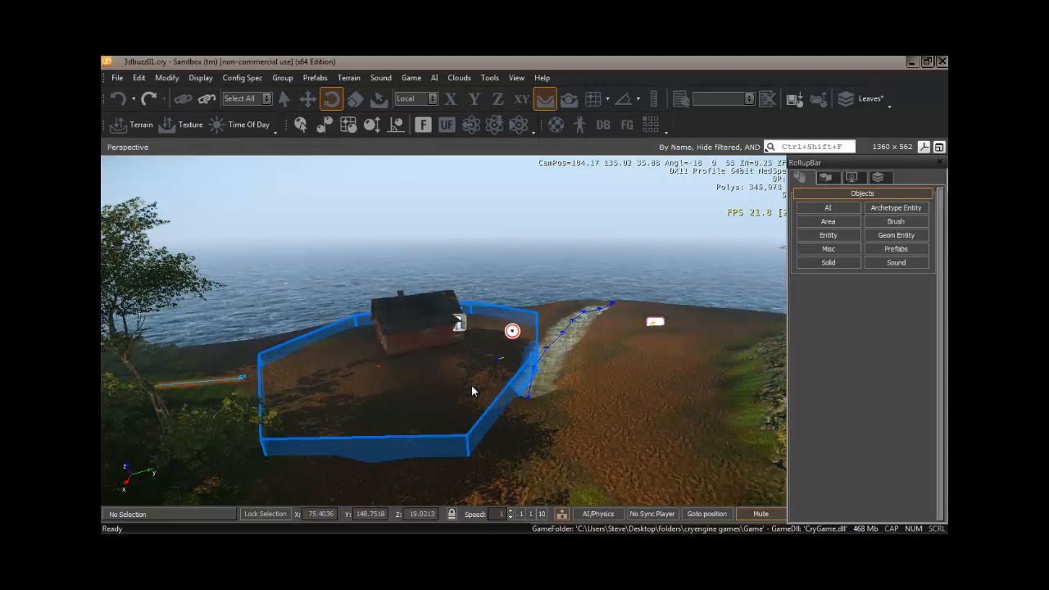
pyautogui.moveTo(614, 393)
pyautogui.mouseDown(button='right')
pyautogui.moveTo(605, 395)
pyautogui.moveTo(614, 389)
pyautogui.mouseUp(button='right')
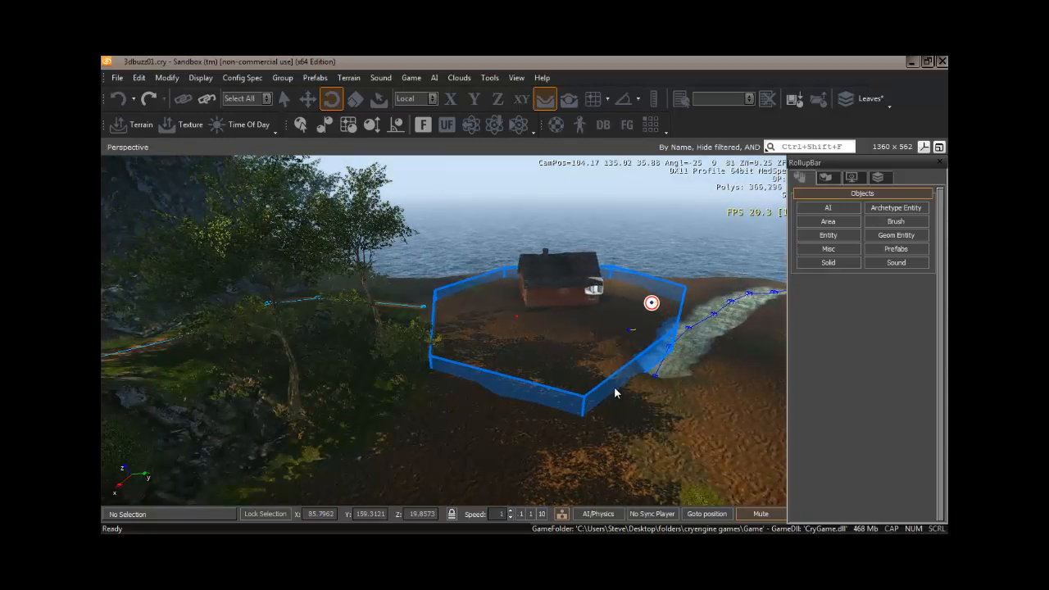
pyautogui.press('alt')
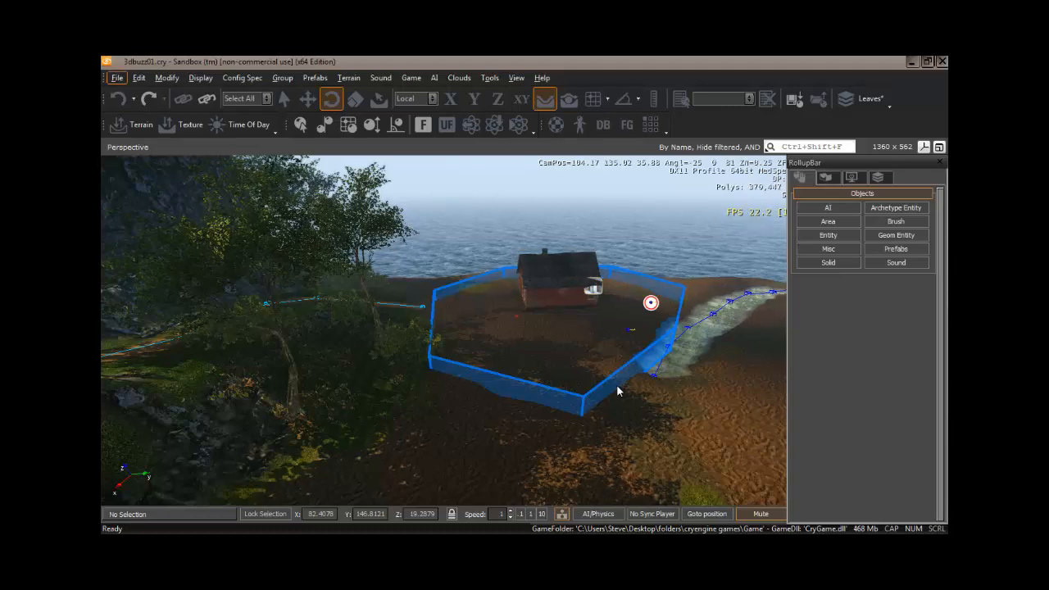